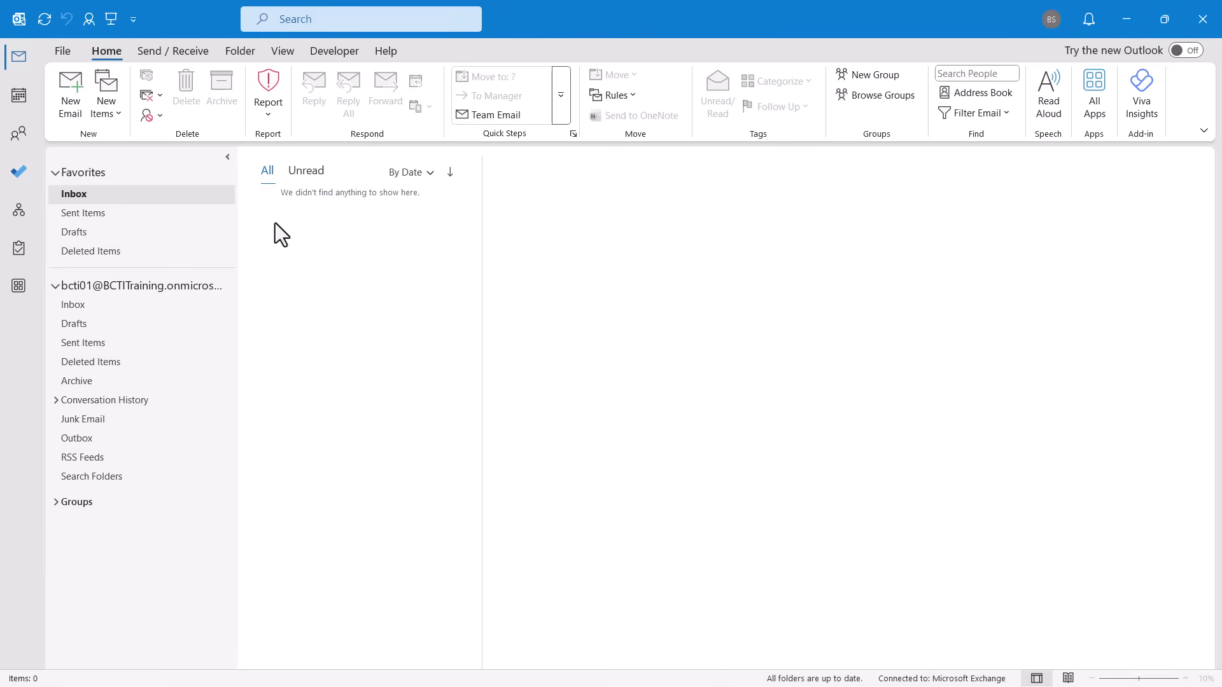
Step: From the account info page, open Automatic Replies and select 'Send automatic replies'
click(59, 51)
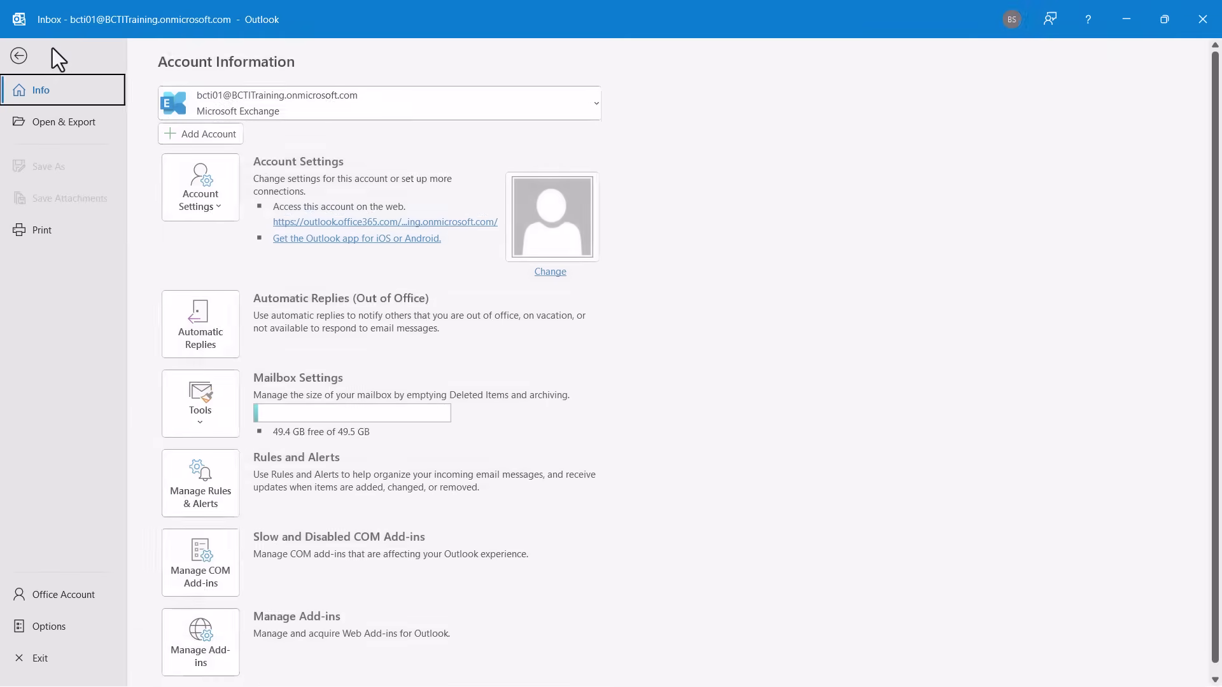
click(226, 310)
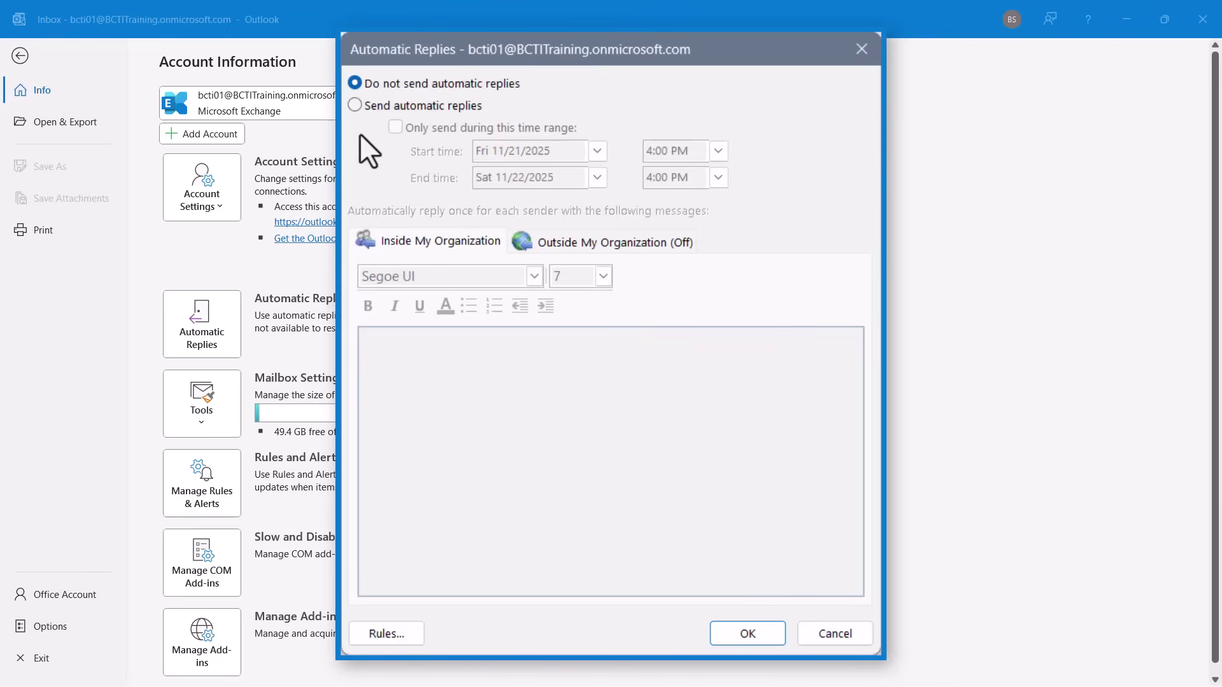
click(355, 105)
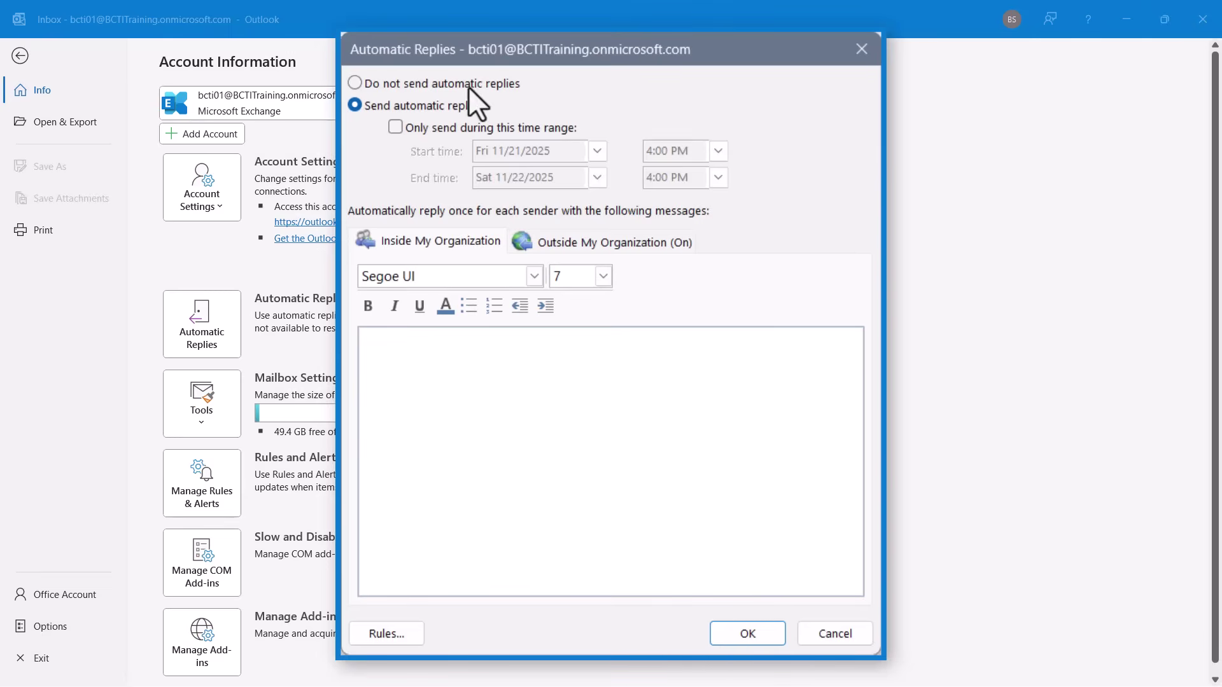
Step: Limit replies to a time range starting Monday 12/29/2025 at 8:00 AM
click(395, 125)
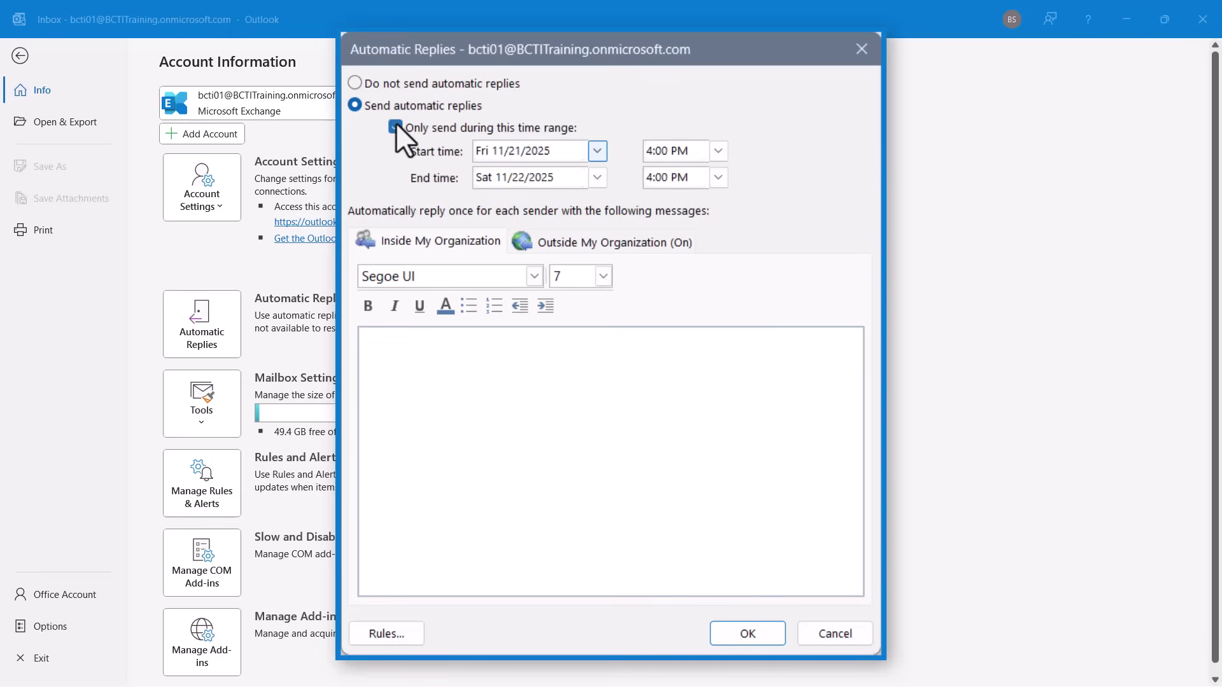
click(598, 151)
click(591, 176)
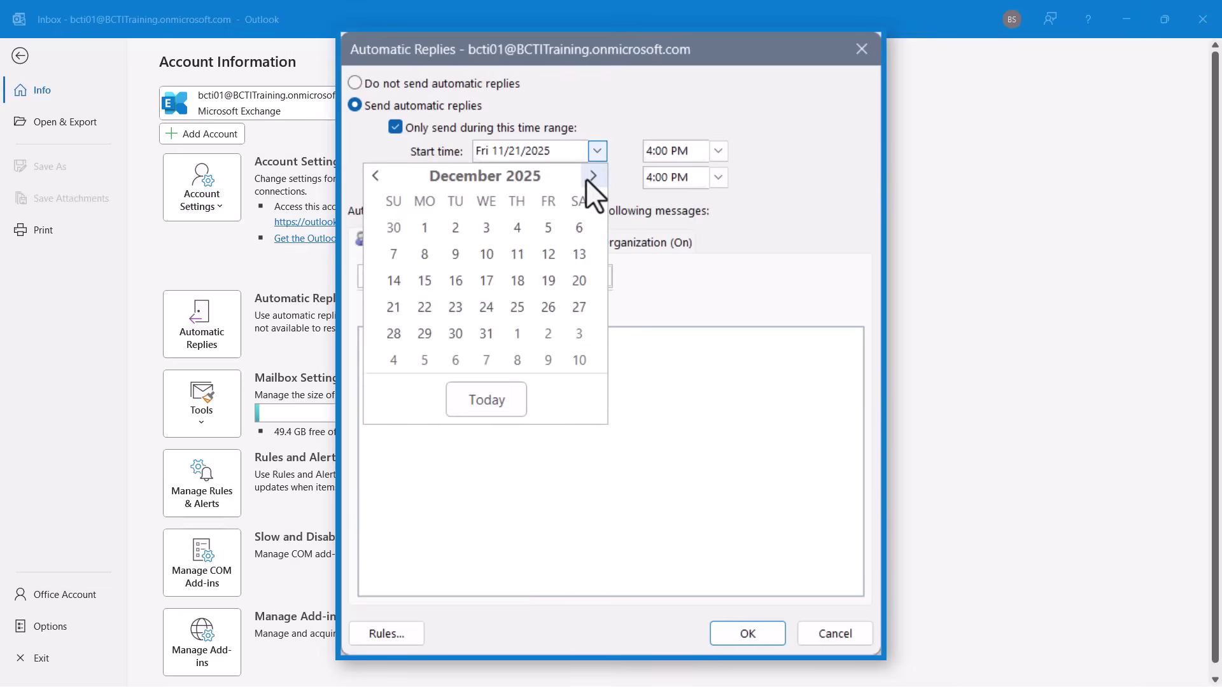
click(425, 330)
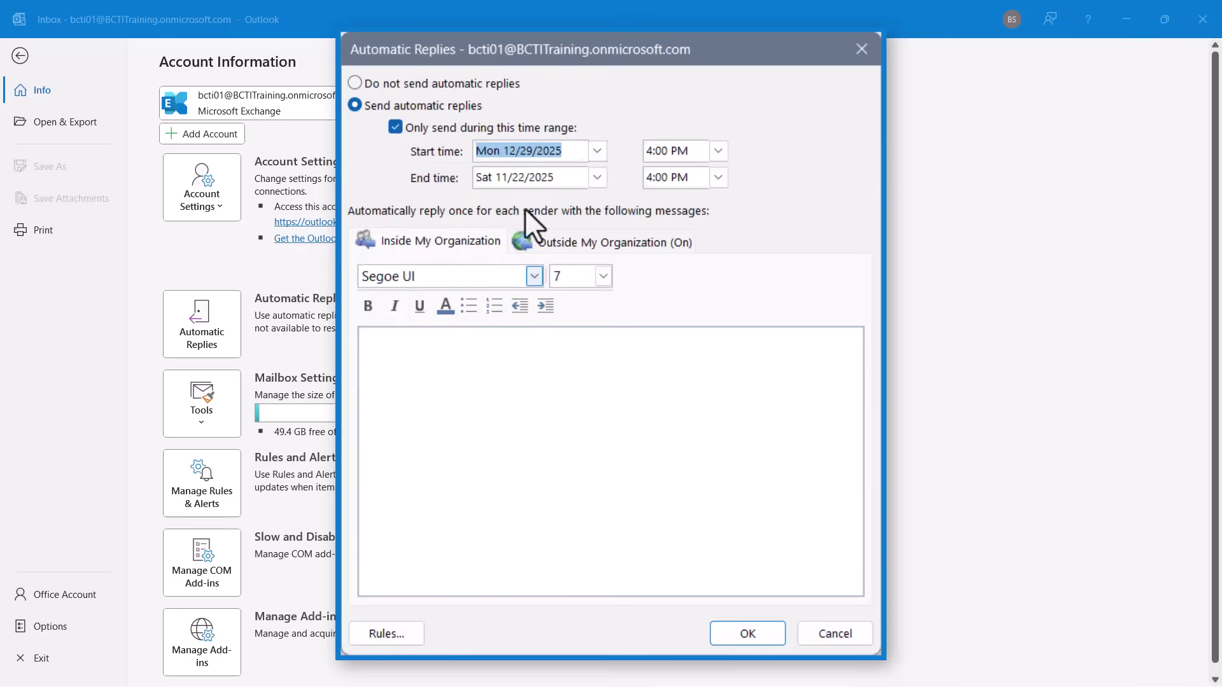
click(717, 151)
click(683, 262)
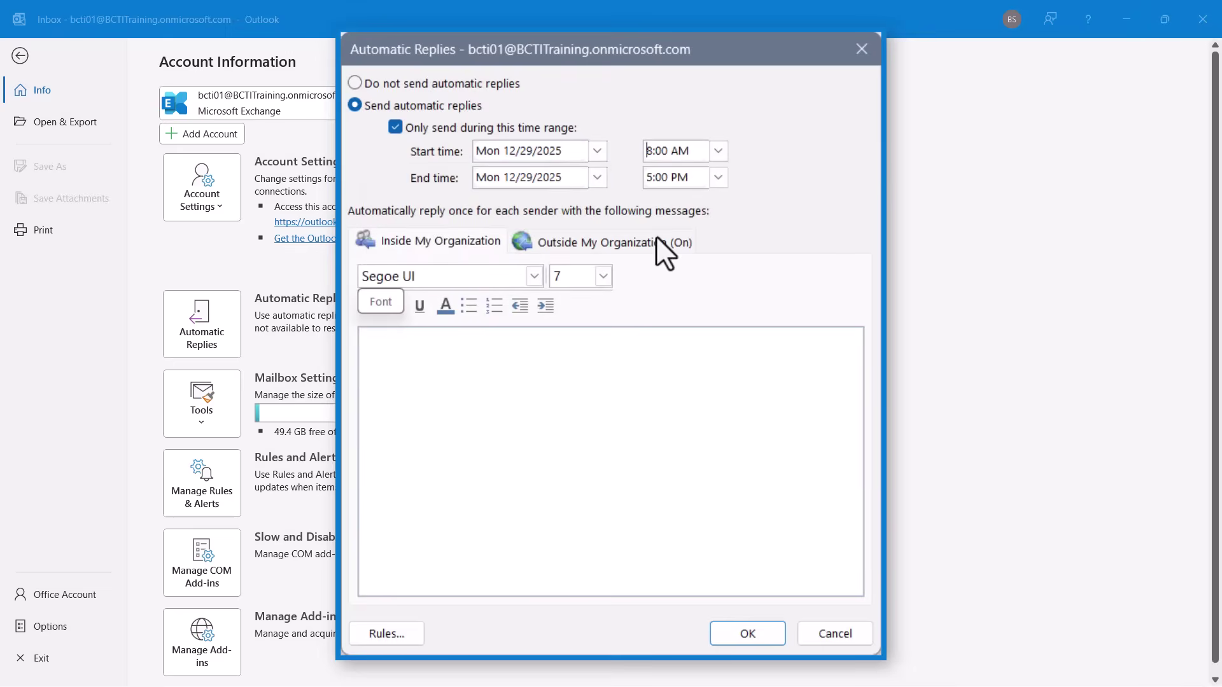
Step: Set the time range to end Monday 1/5/2026 at 8:00 AM
click(597, 178)
click(592, 203)
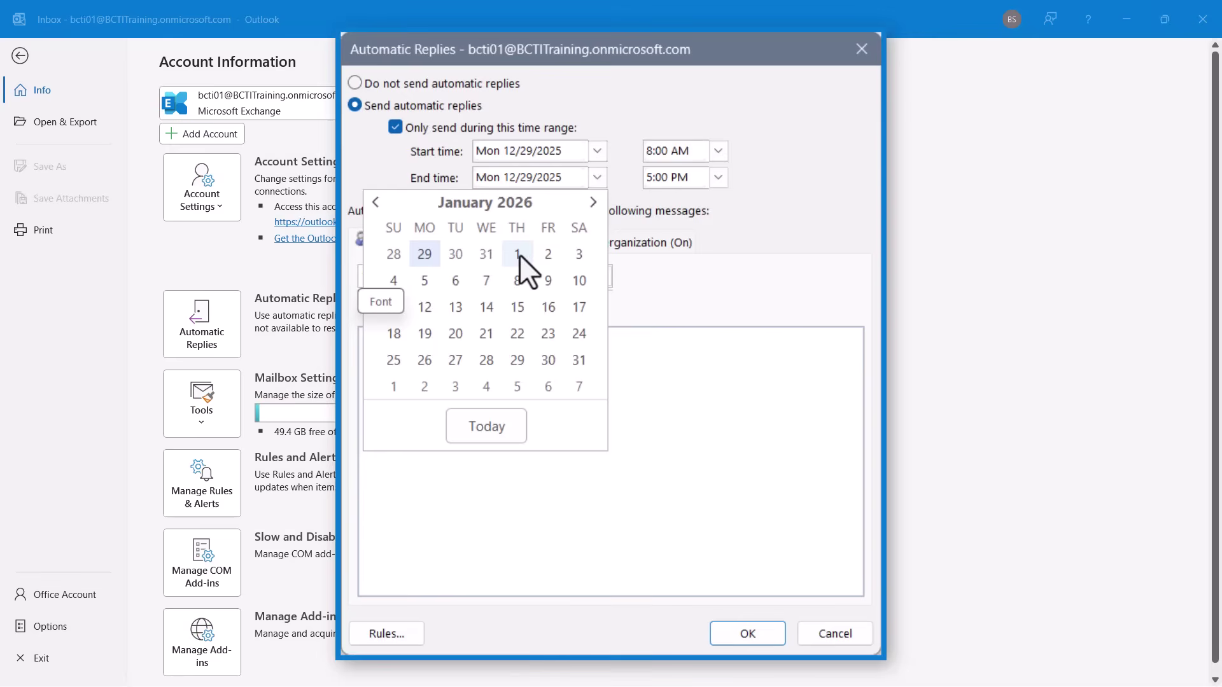
click(424, 276)
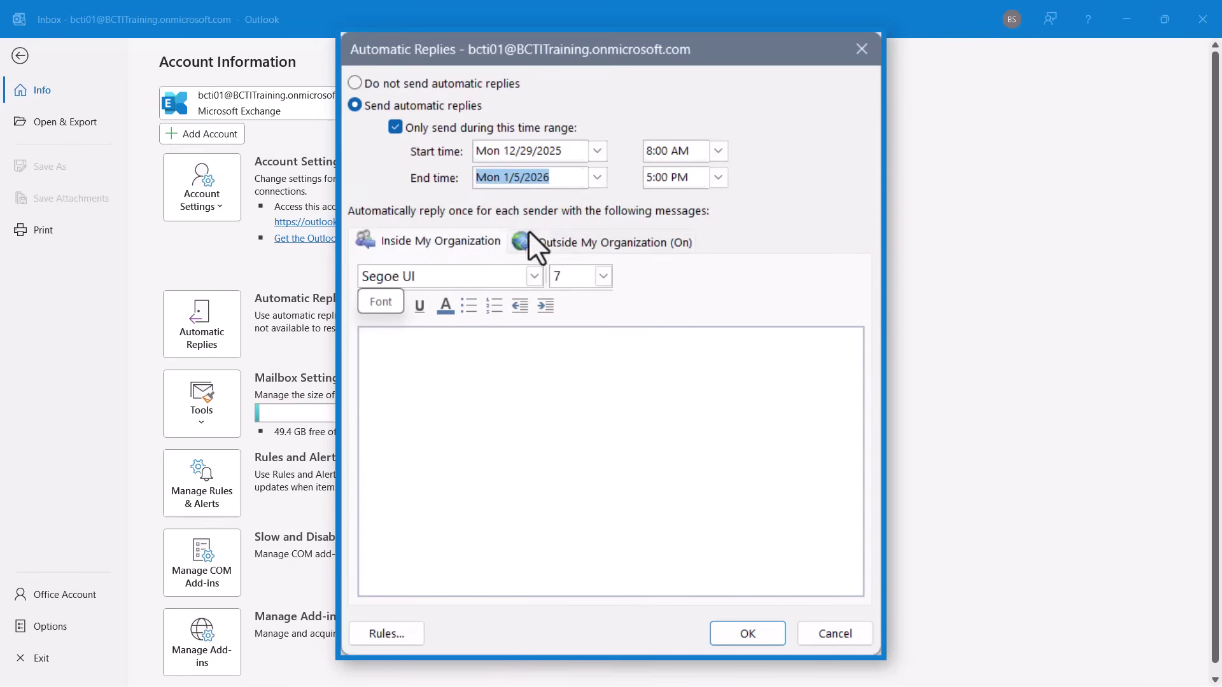
click(717, 177)
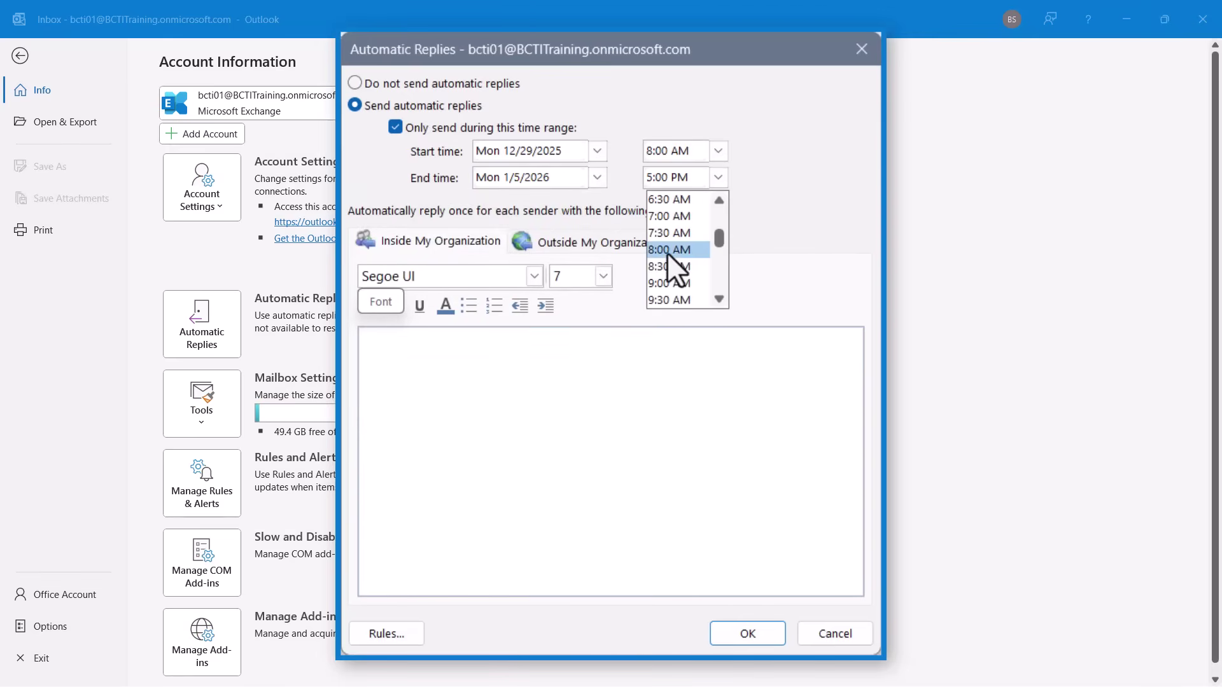
click(667, 252)
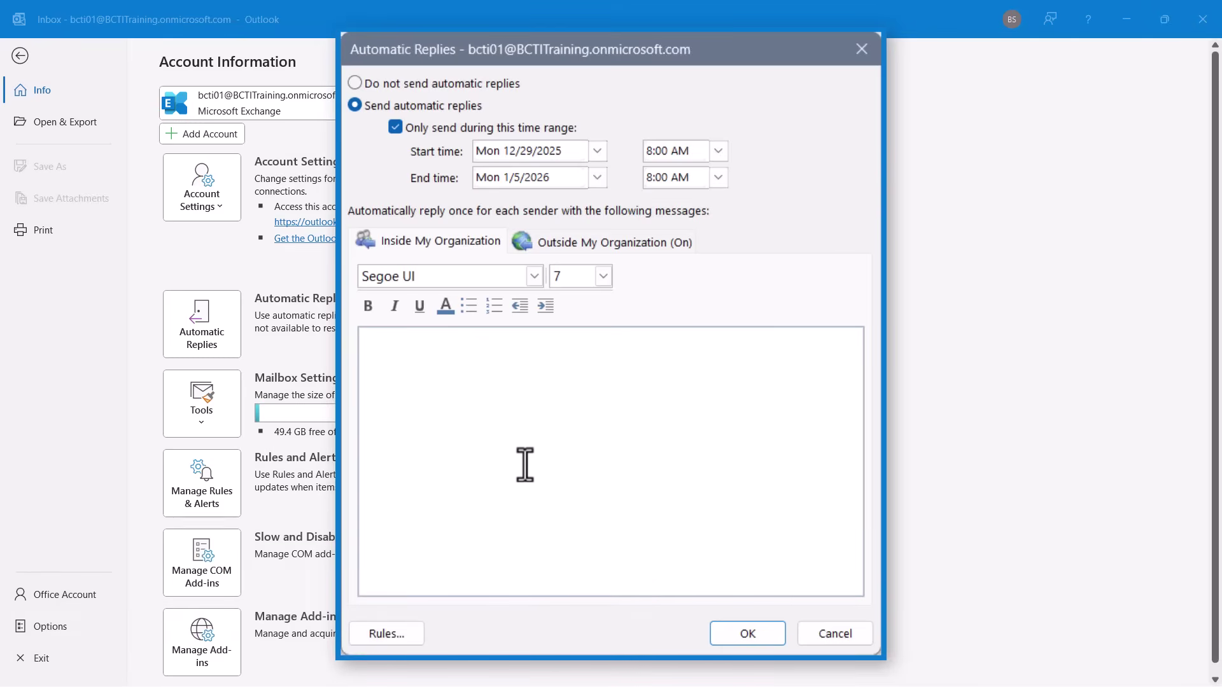
Step: Paste the out-of-office messages into the Inside and Outside My Organization tabs
click(612, 241)
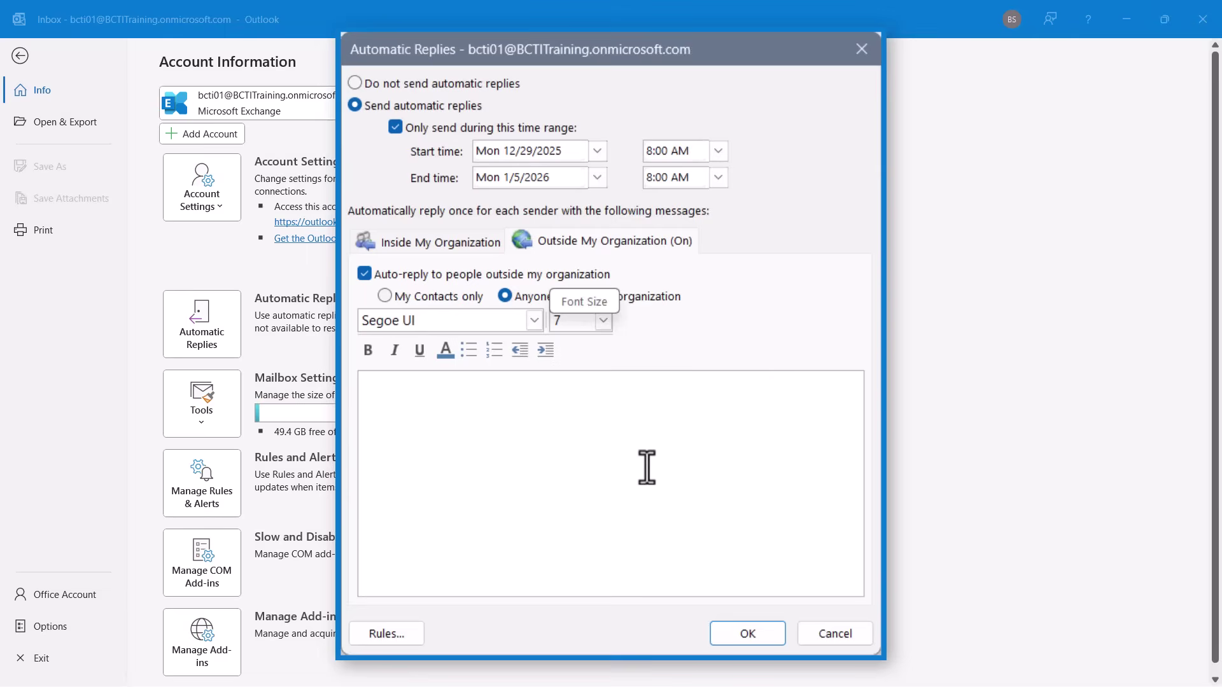
click(387, 243)
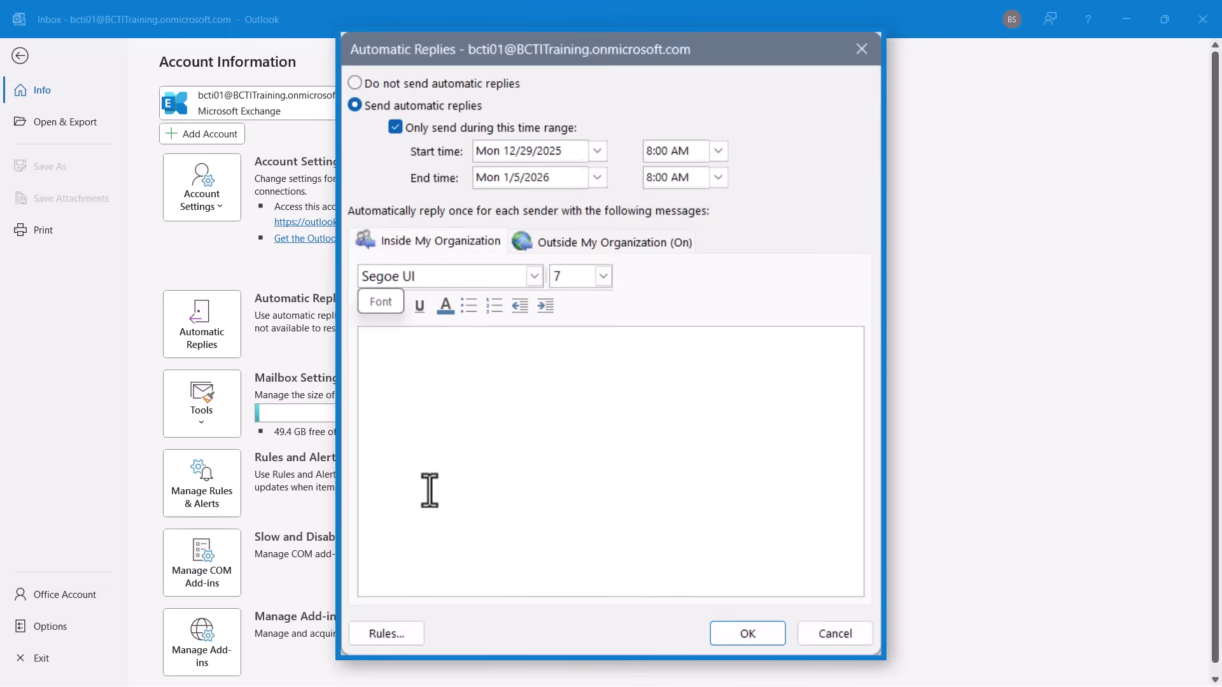
text(I will be out of the office until Monday, January 5, 2026.  If this is a training related issue, please contact Joanne for assistance.  If this is development related, please contact Will for assistance.  If this is YouTube topic suggestions related, I will process the suggestions upon my return.  Thank you,  Bryon)
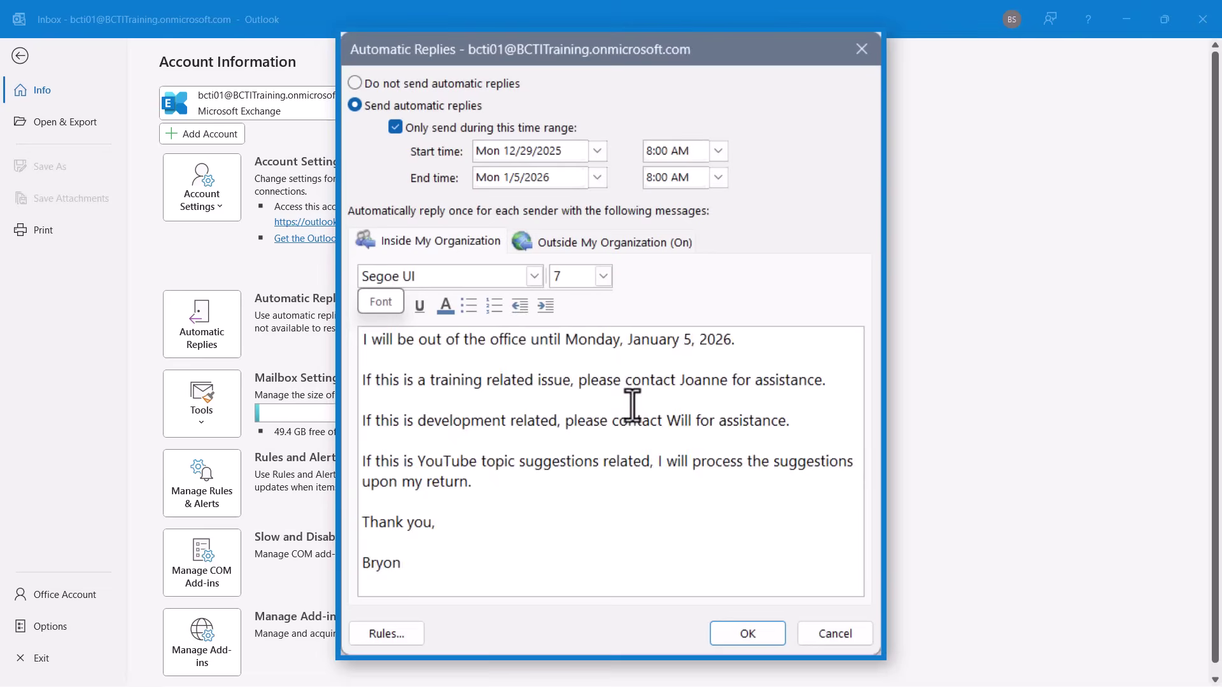
key(ctrl+Tab)
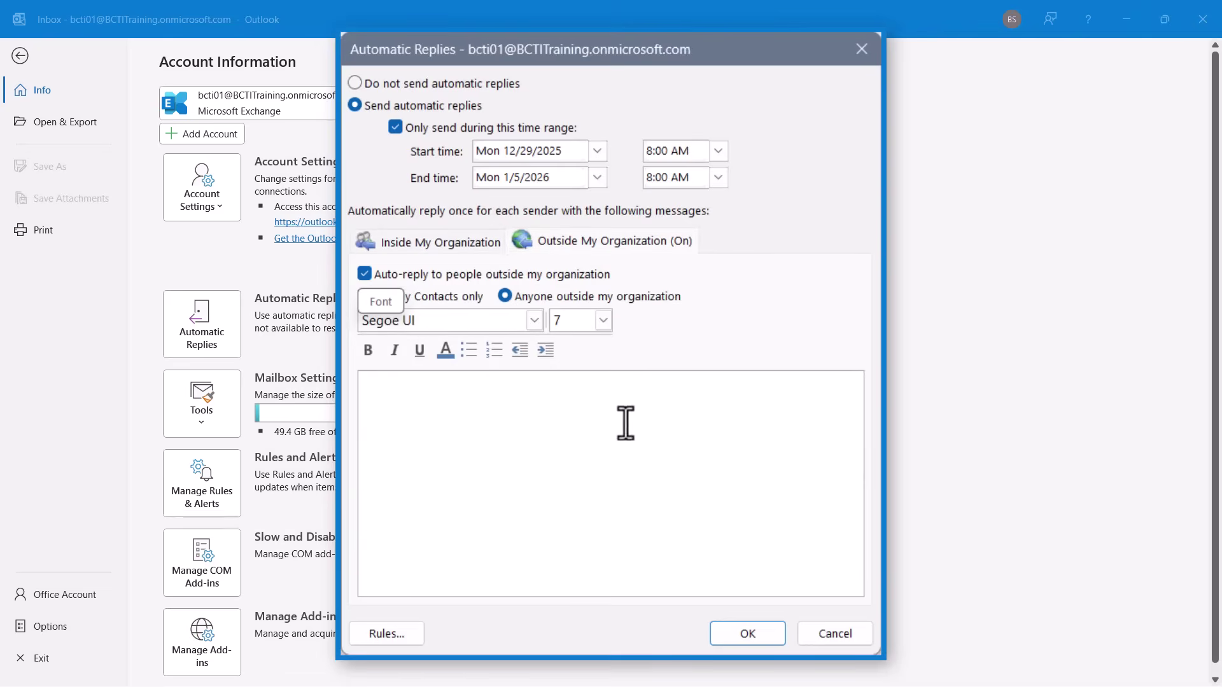
key(ctrl+v)
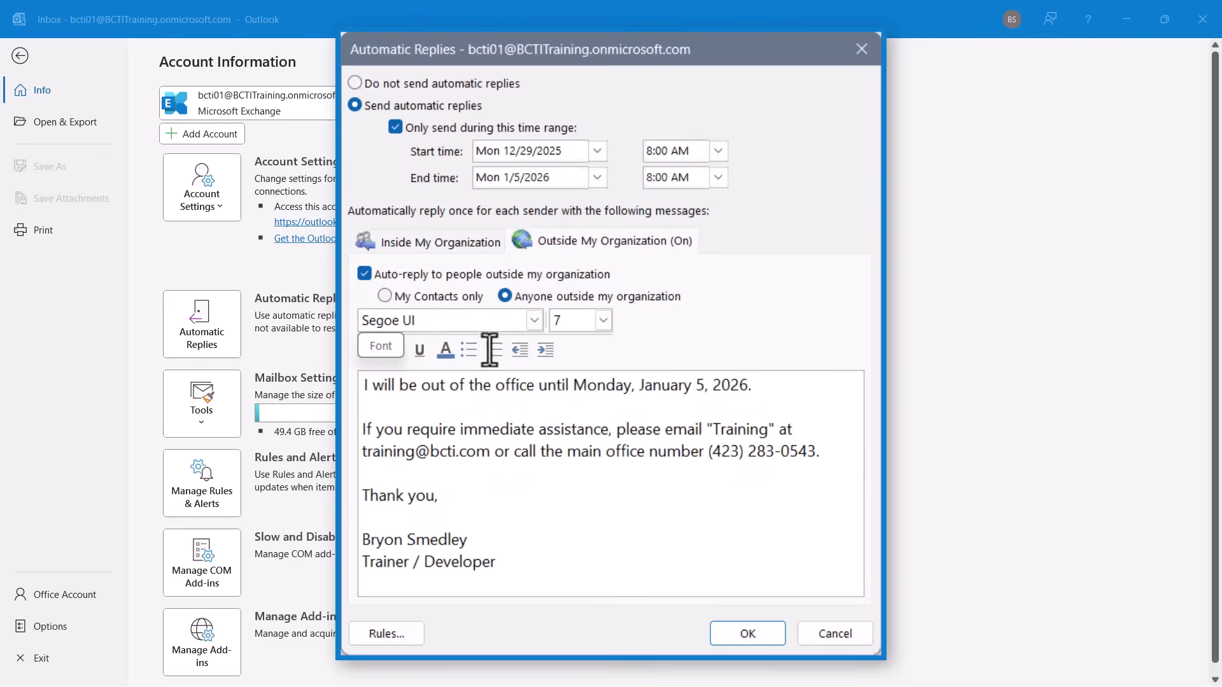
Step: Review both messages and set external replies to 'Anyone outside my organization'
click(435, 241)
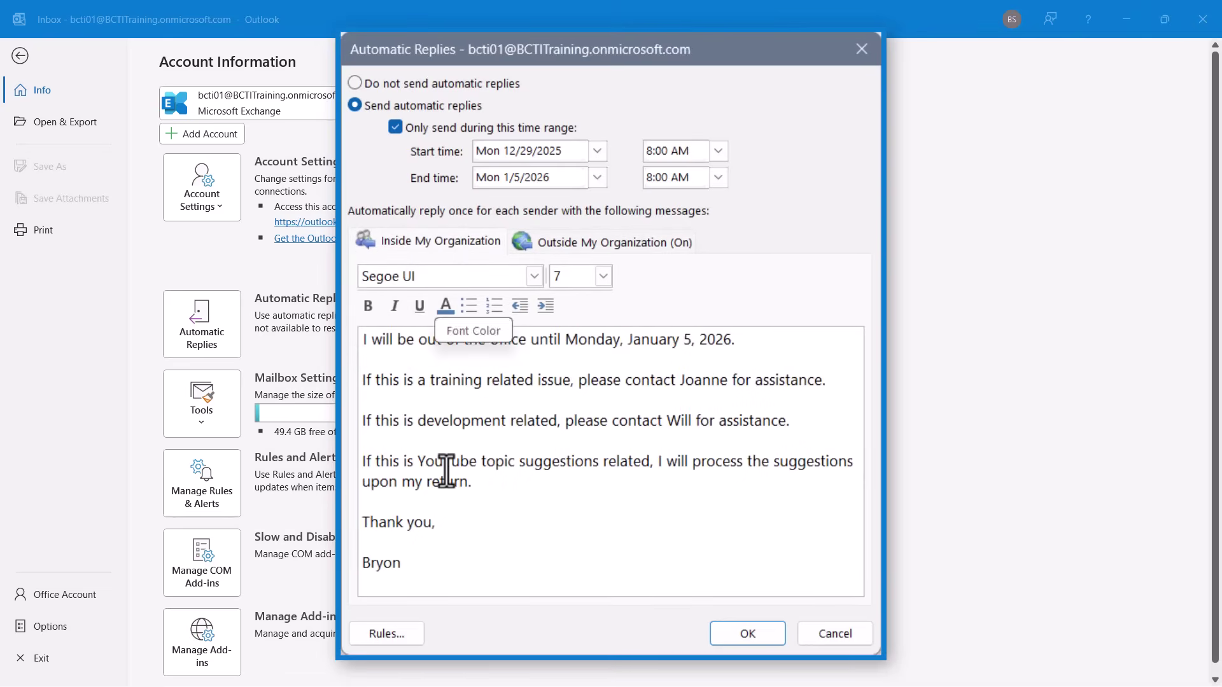
click(572, 239)
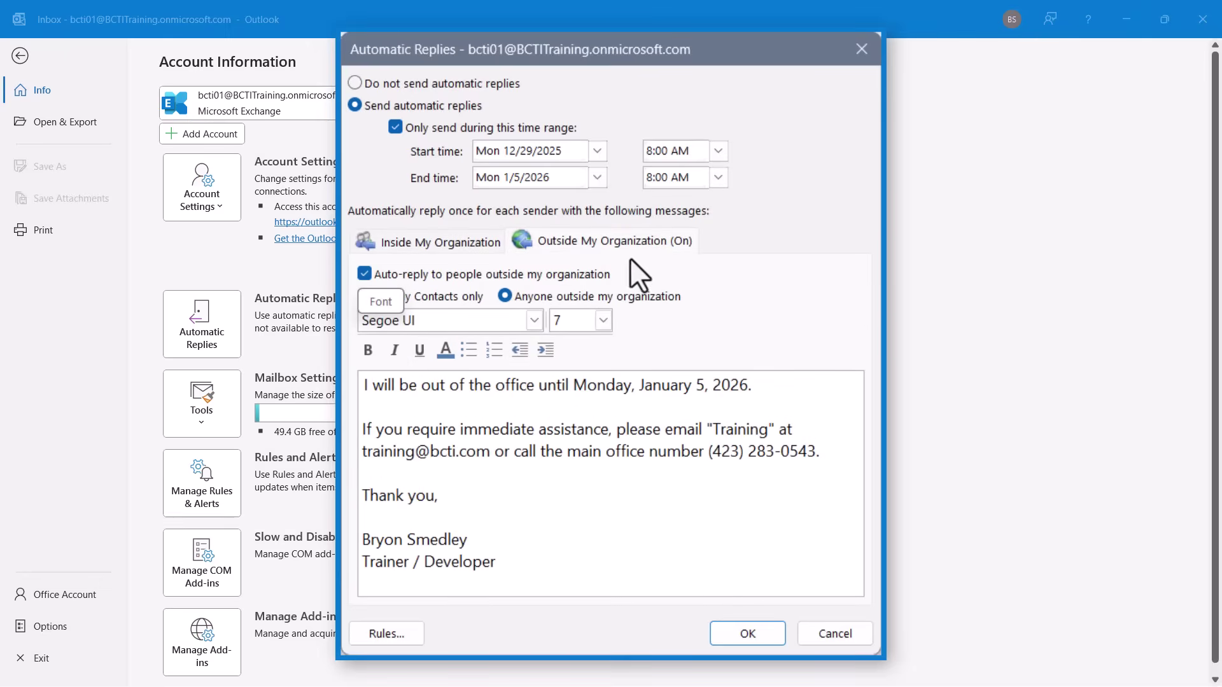
click(434, 296)
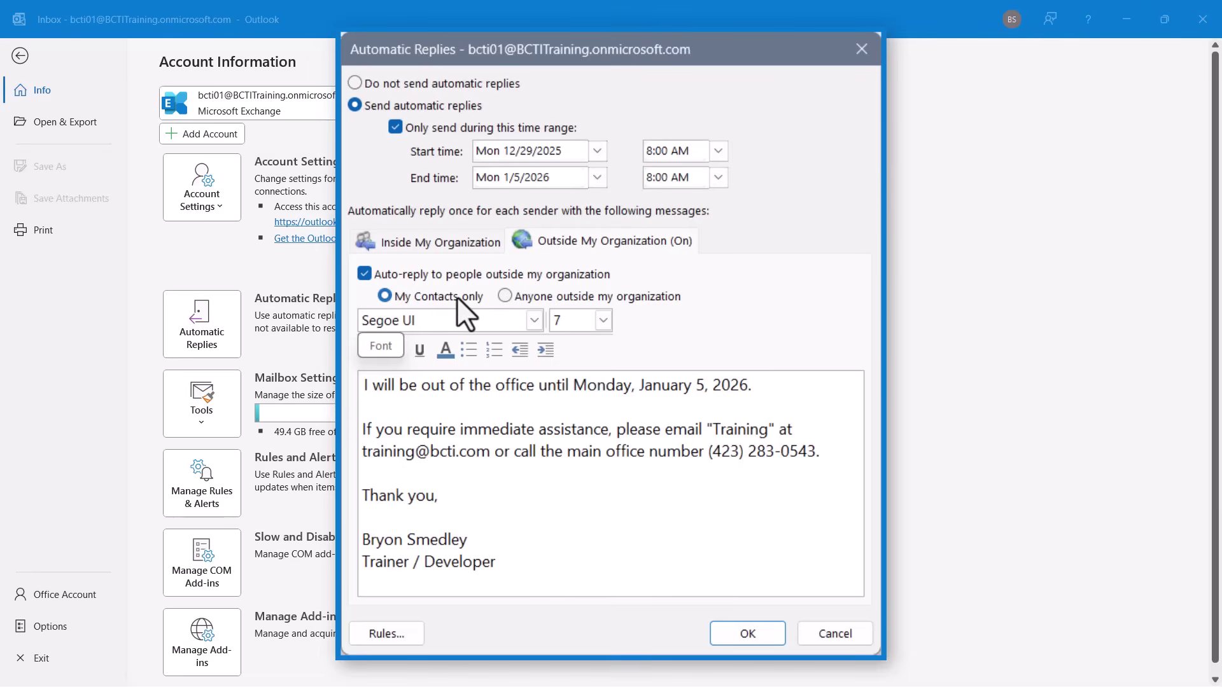
click(506, 296)
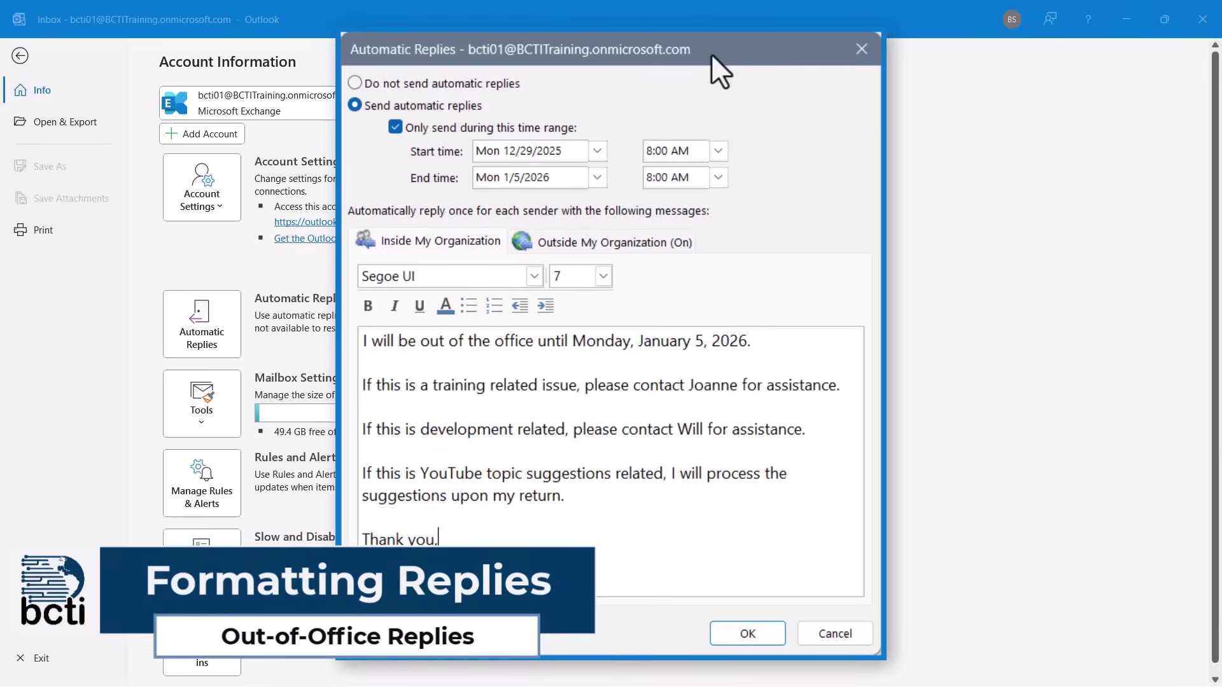
Step: Add the sender's first name under the sign-off and remove blank lines between contact lines
key(Return)
key(Return)
text(Bryon)
click(439, 407)
key(Delete)
key(Down)
key(Delete)
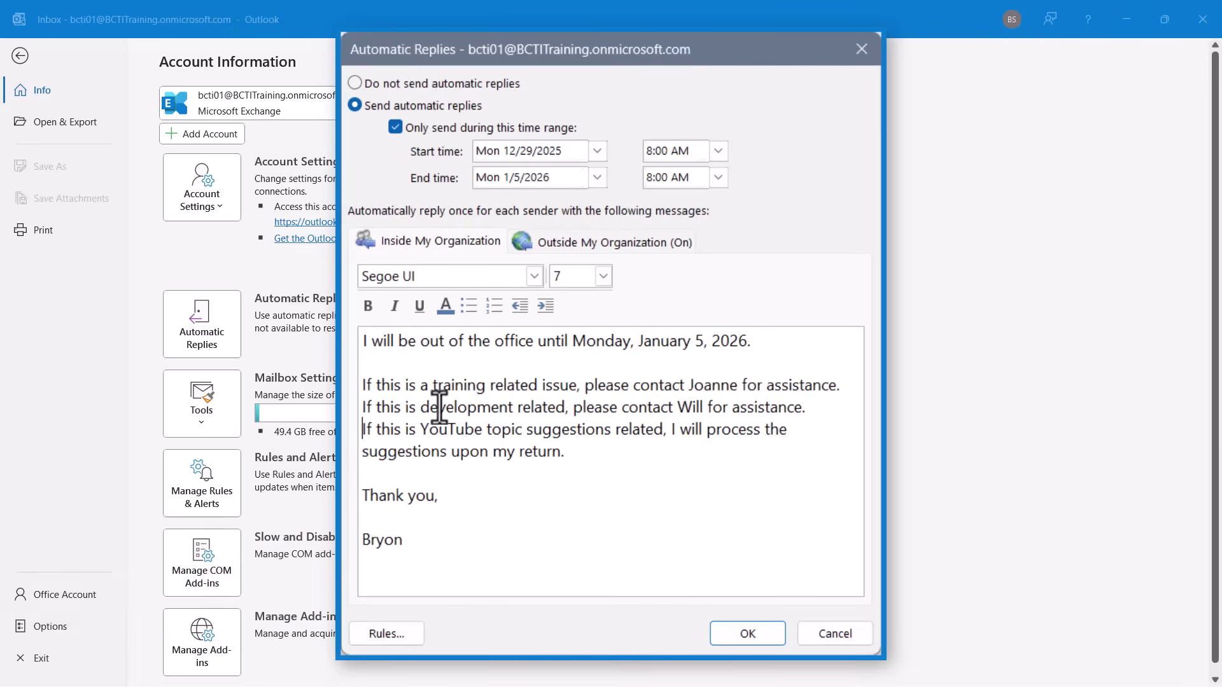
Step: Turn the three contact lines into a bulleted list
drag(433, 385, 444, 455)
click(469, 305)
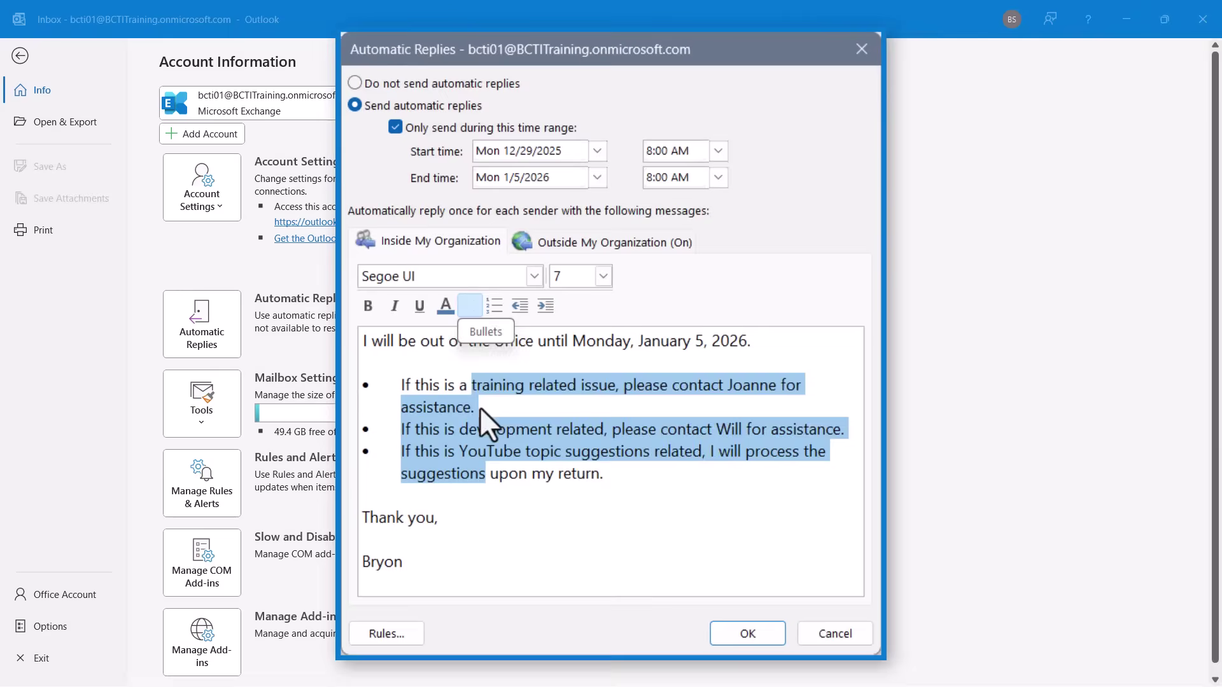
click(483, 409)
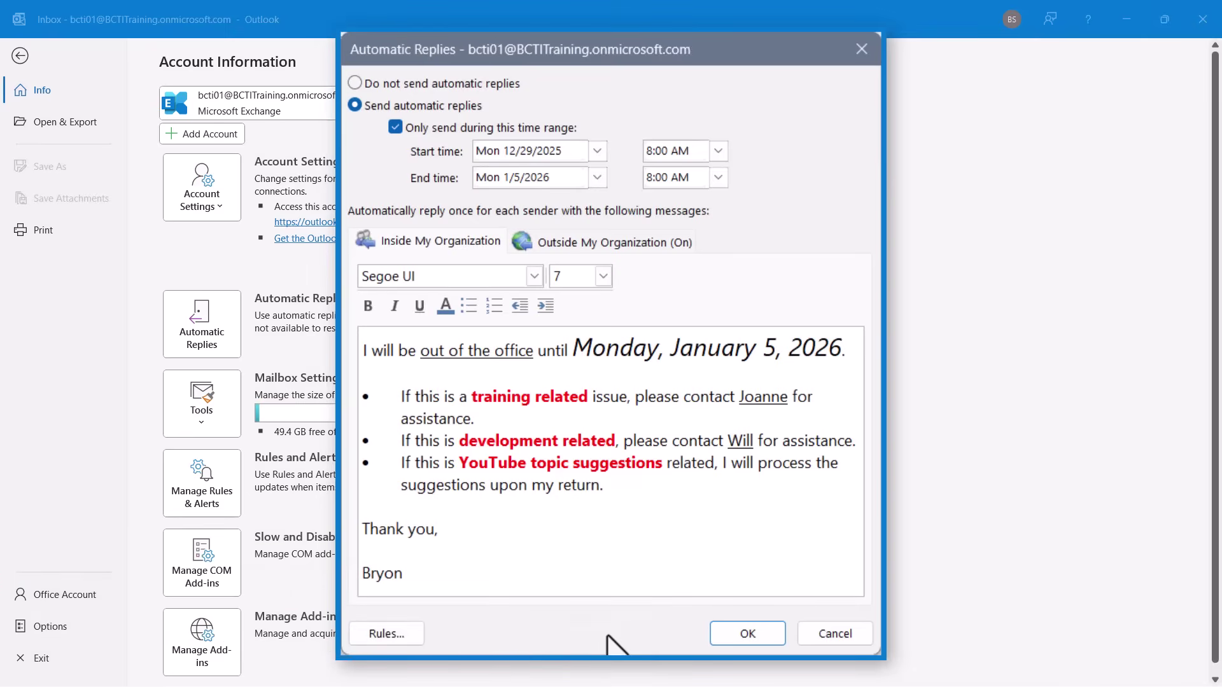
Step: Open the automatic reply Rules and add a new rule to reach Edit Rule
click(396, 635)
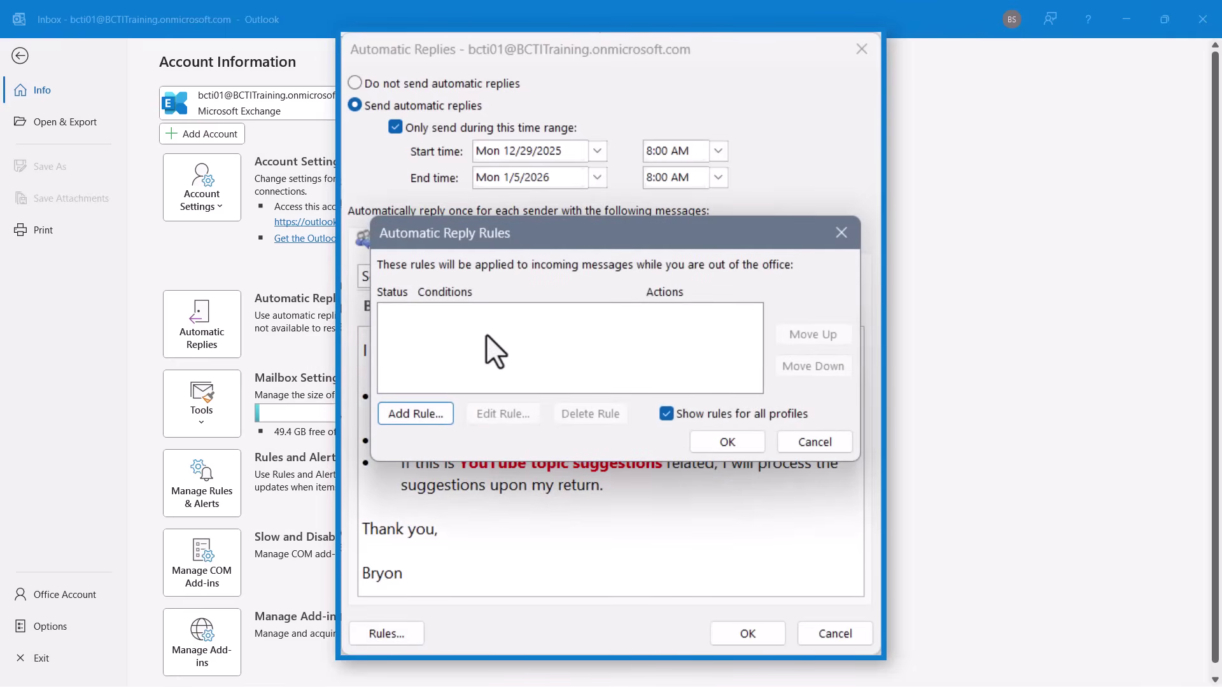
click(434, 410)
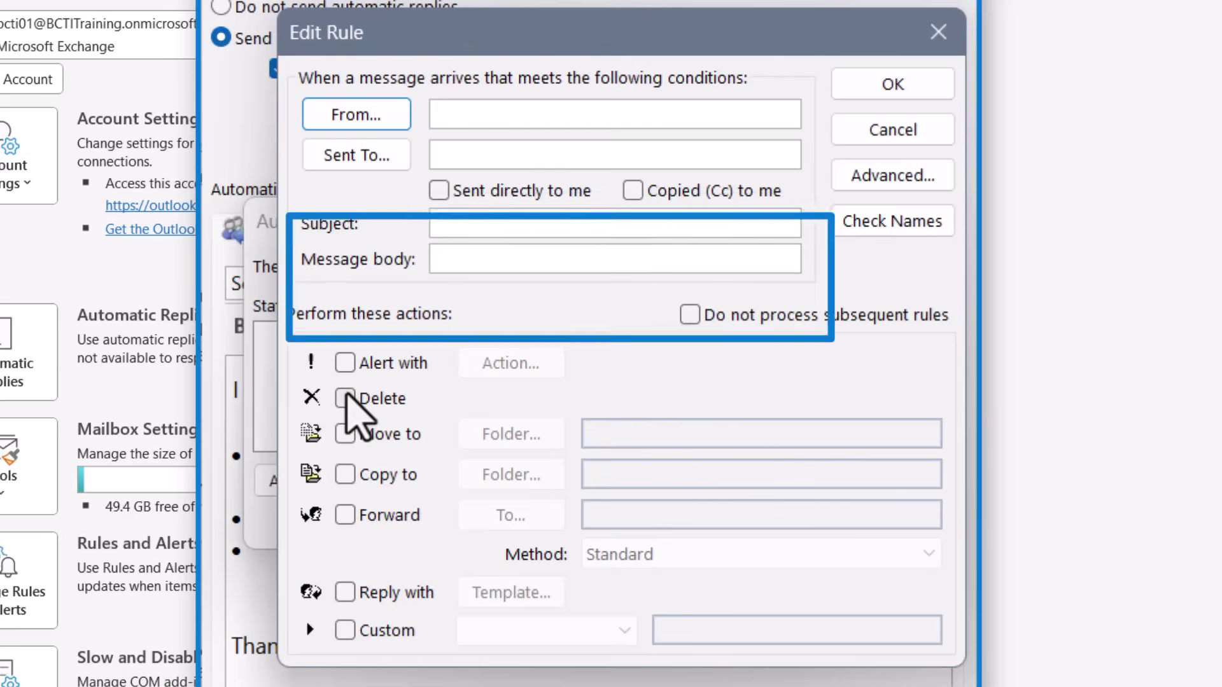
Step: Try the Delete, Move to, Copy to and Forward actions and view forwarding methods
click(346, 398)
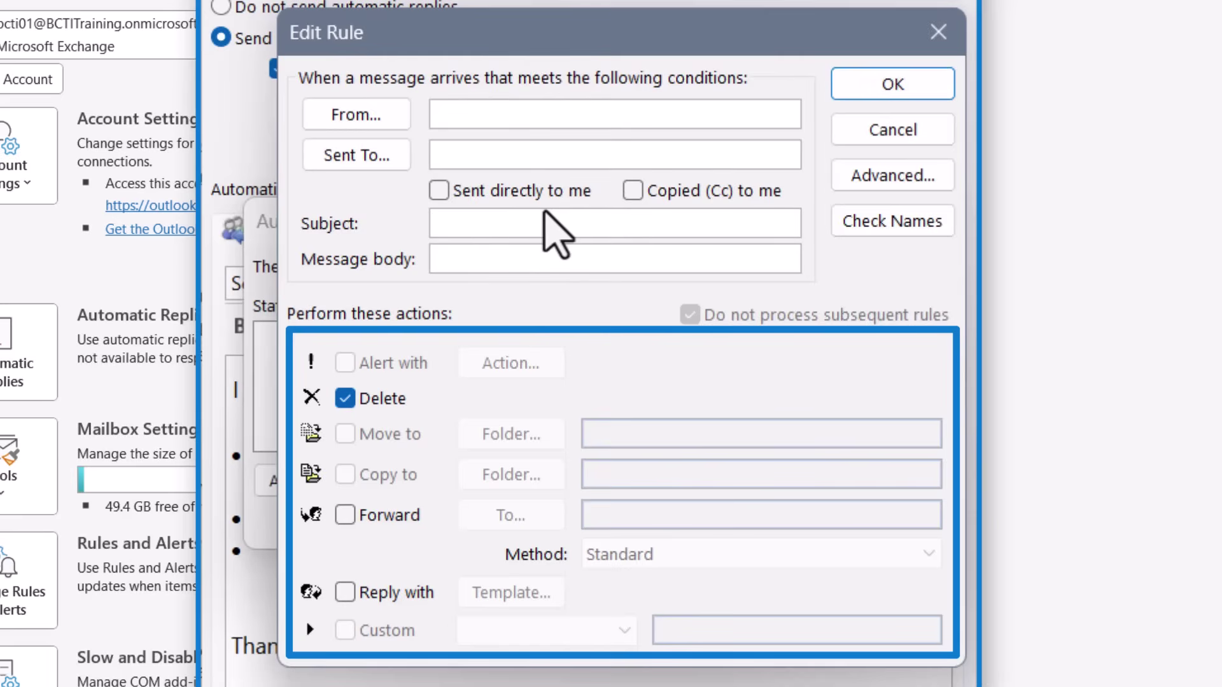
key(space)
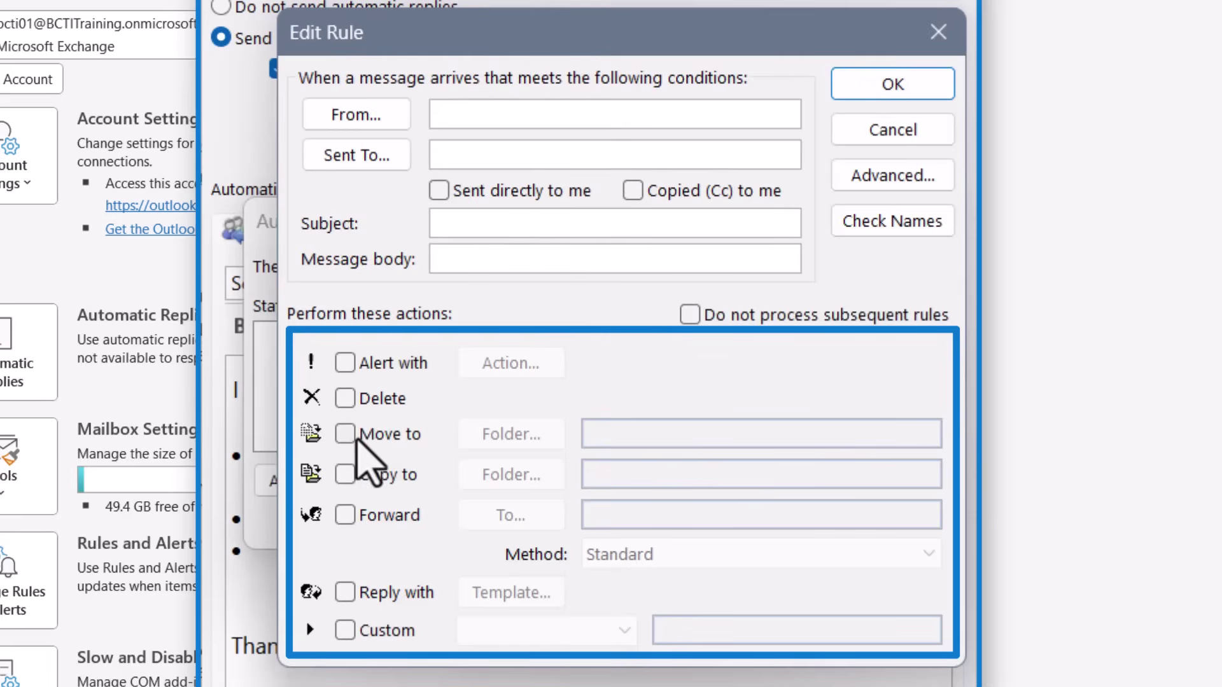
click(346, 434)
click(345, 434)
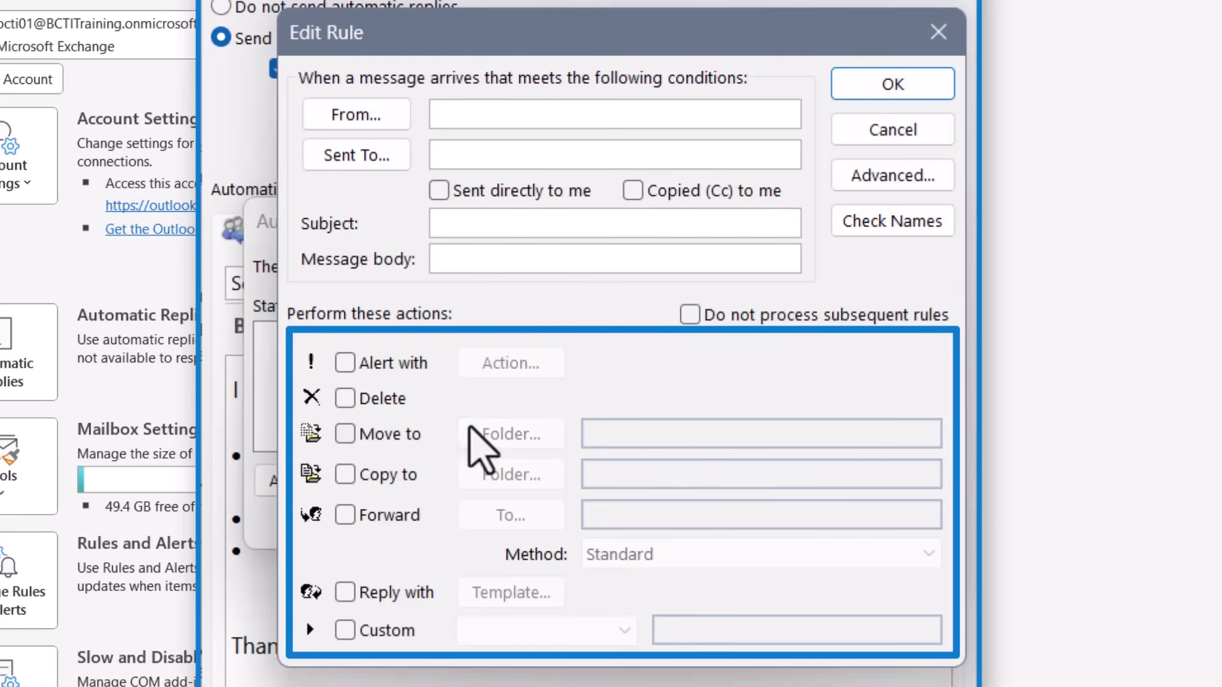
click(346, 474)
click(347, 474)
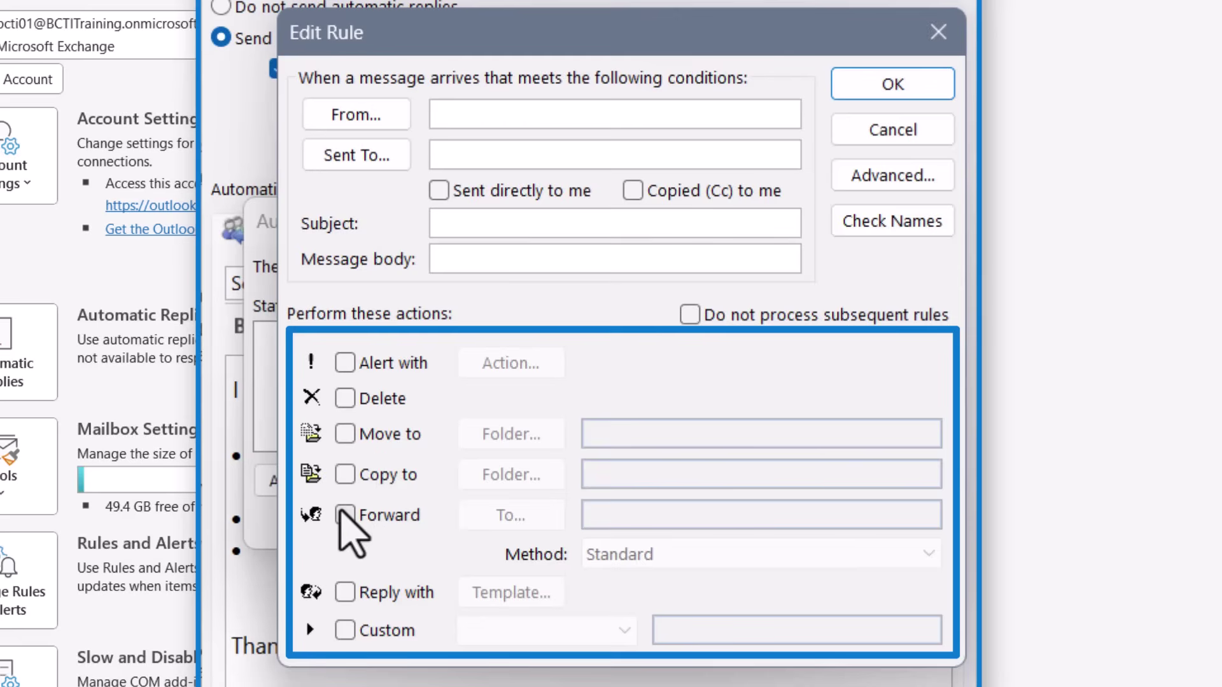
click(346, 514)
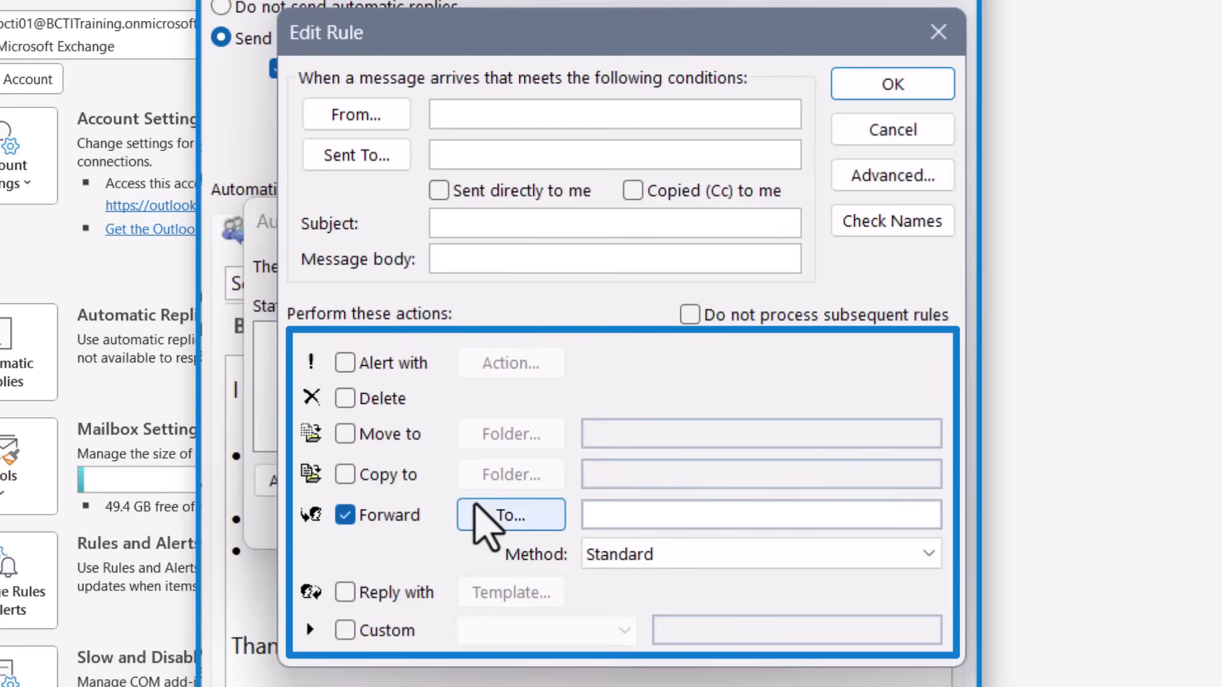
click(862, 553)
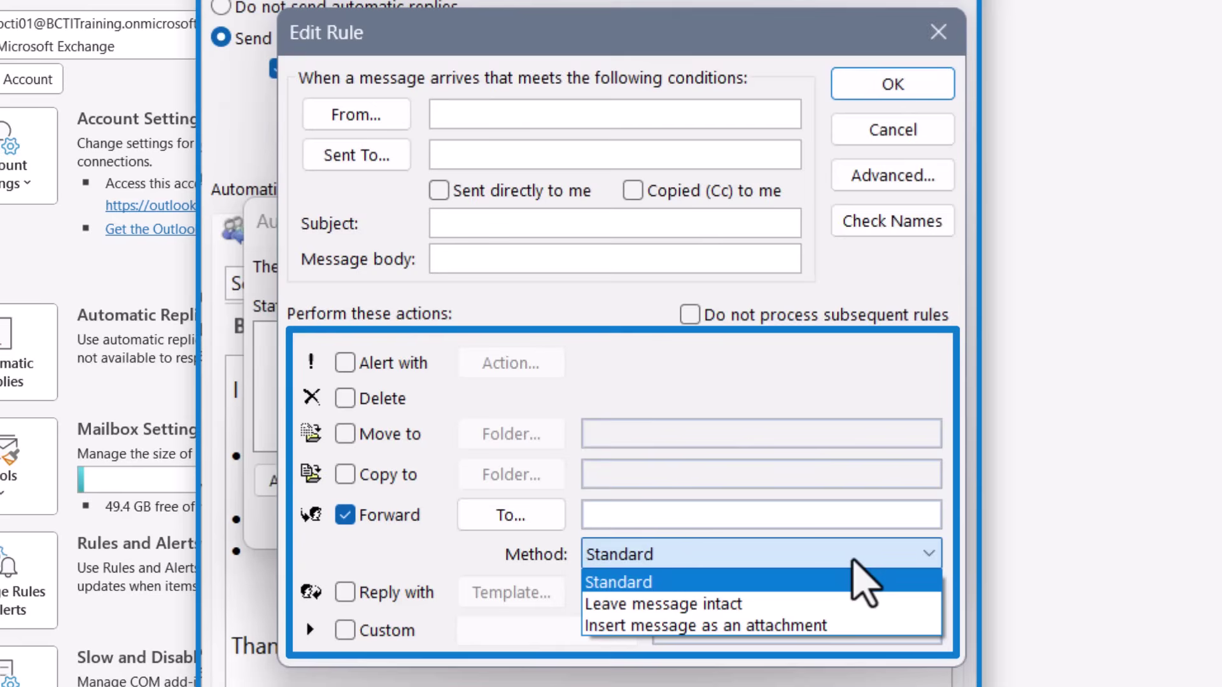
Step: Keep Reply with, Forward and Move to checked, plus Do not process subsequent rules
click(344, 592)
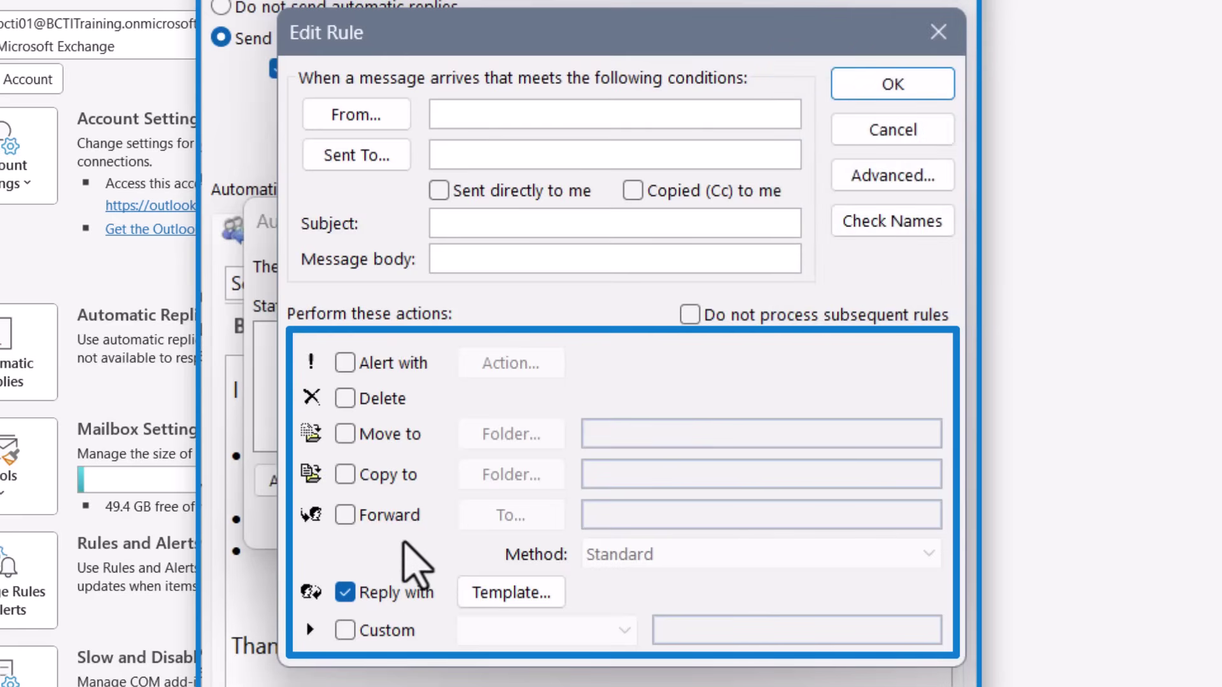
click(340, 514)
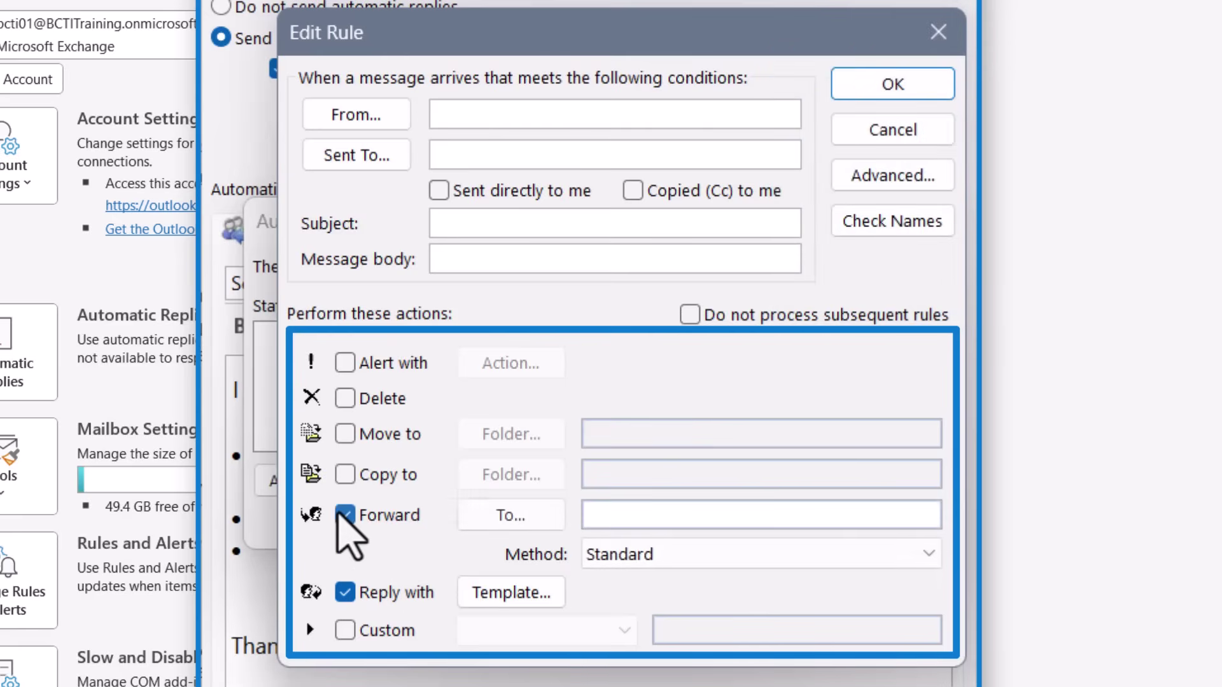
click(344, 434)
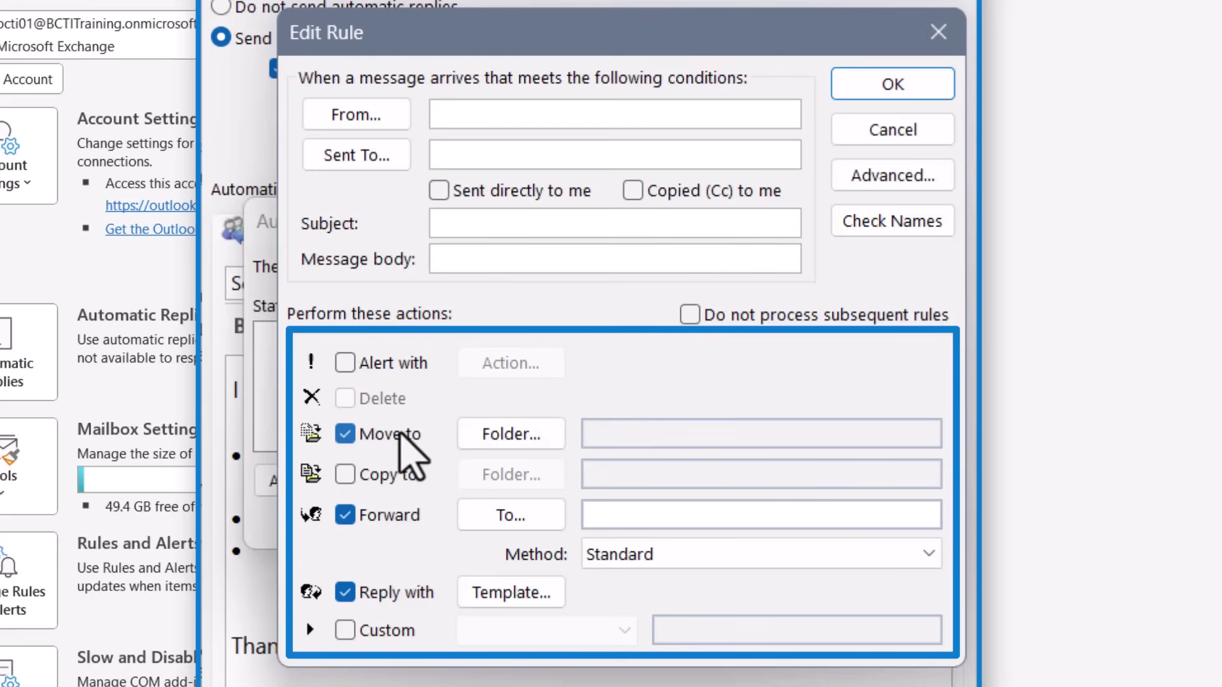
click(735, 313)
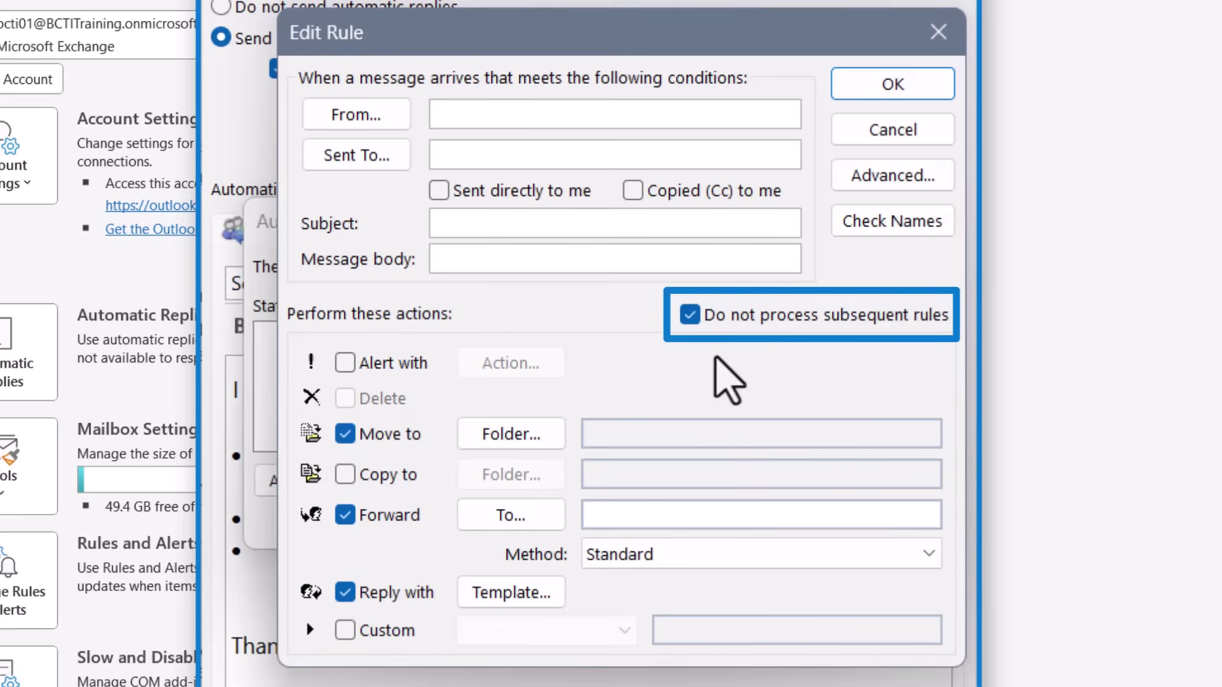
click(893, 175)
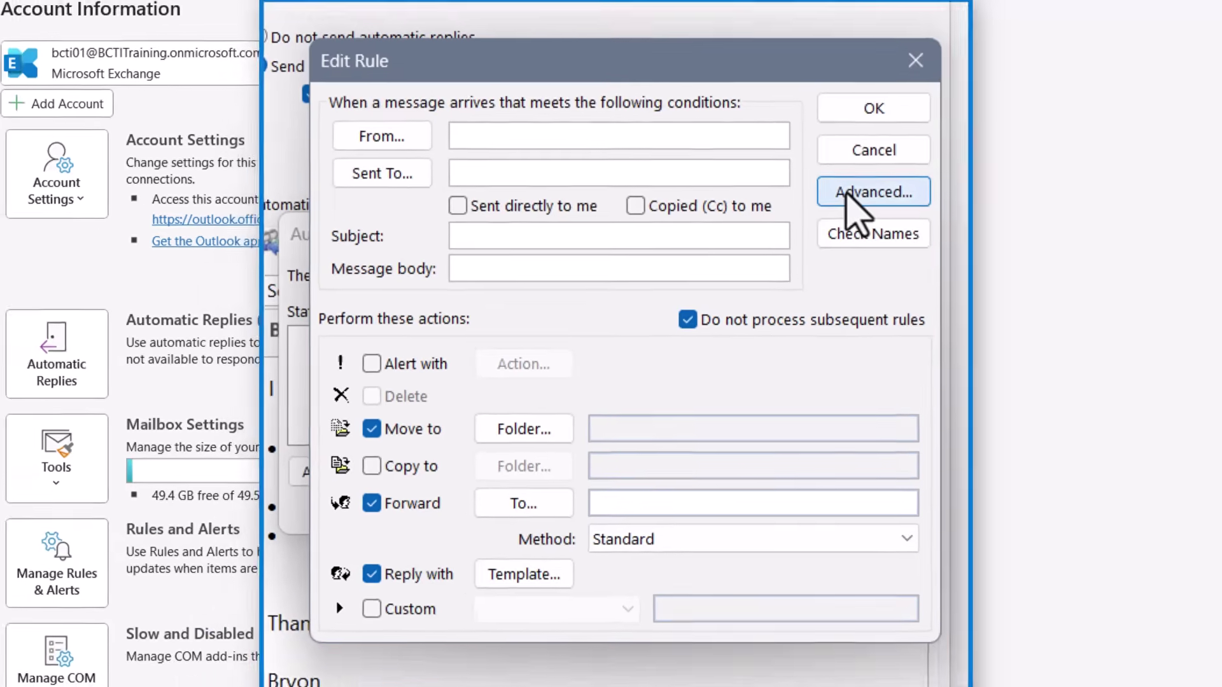
Step: In Advanced conditions, check Received from/to, Importance, Sensitivity and Only items with attachments
click(846, 194)
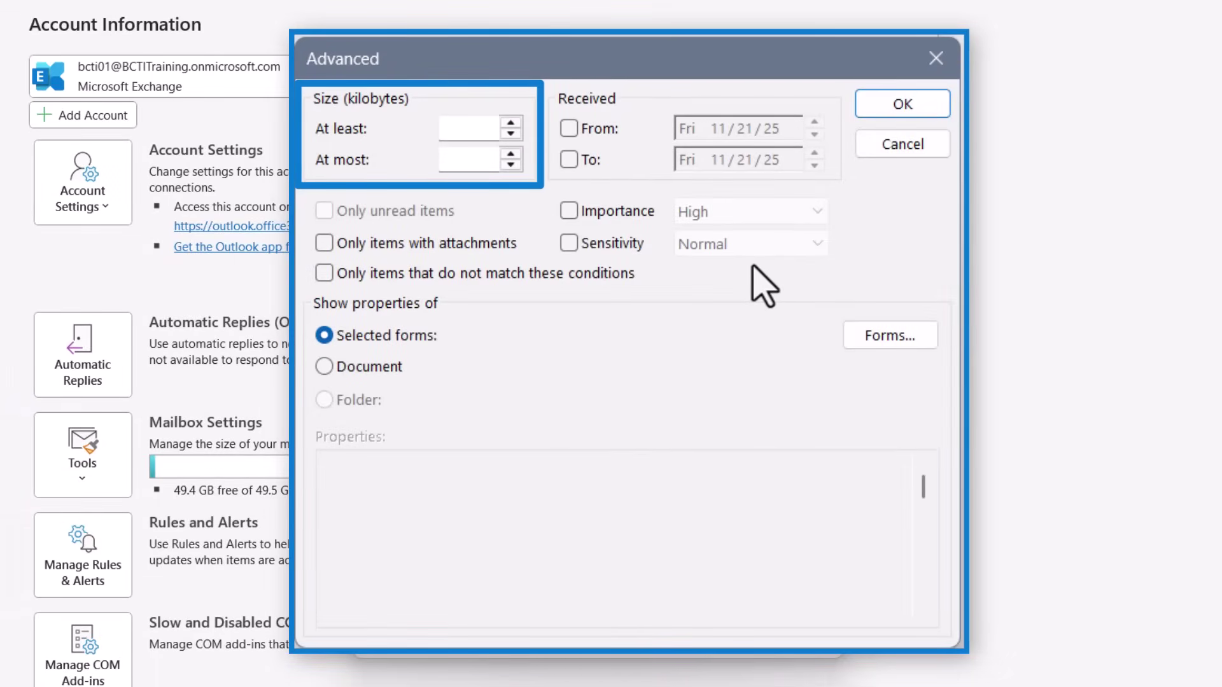
click(569, 129)
click(568, 160)
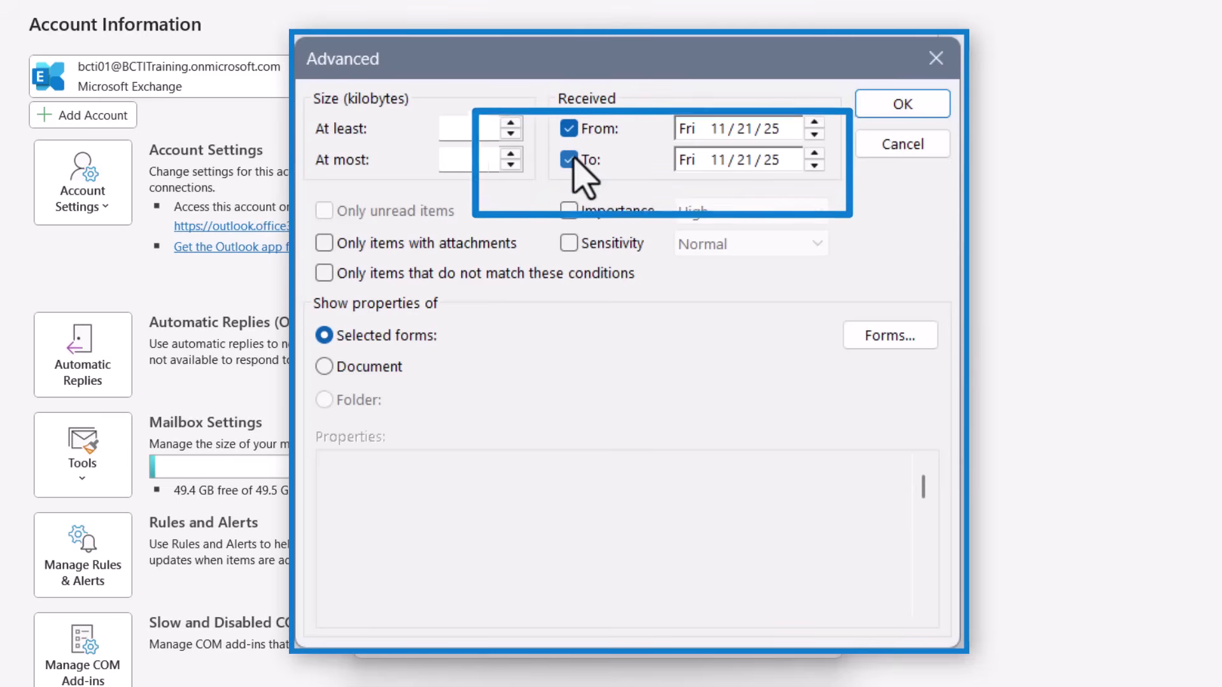
click(568, 212)
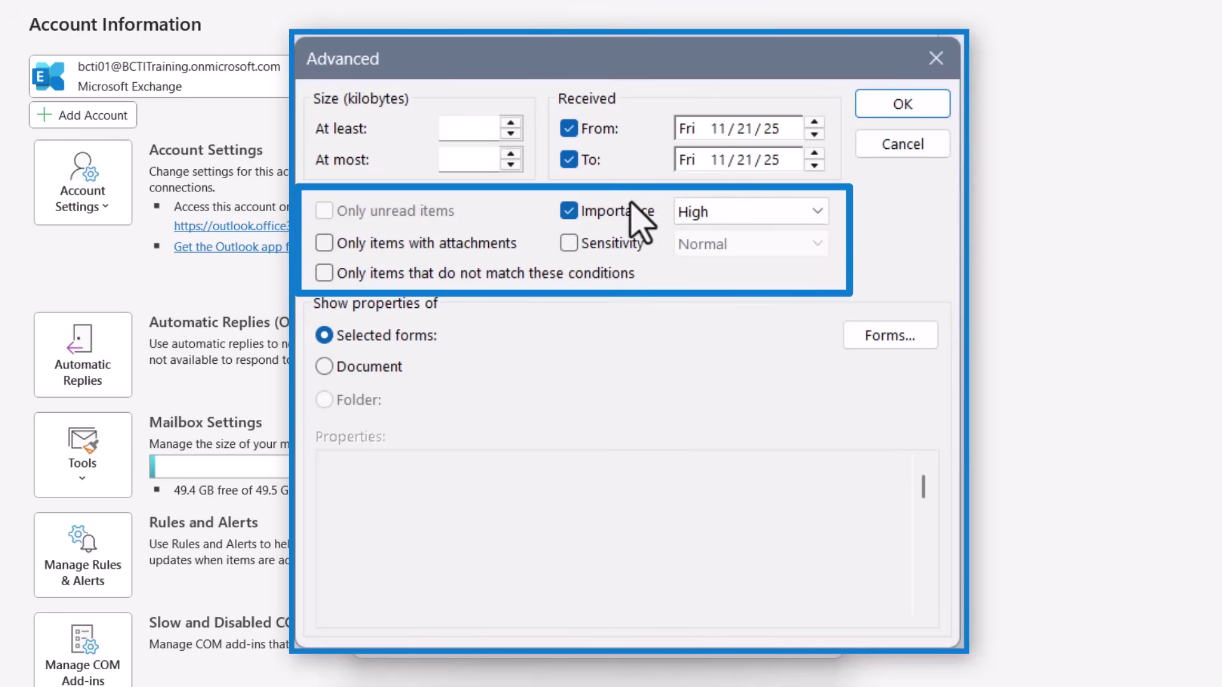
click(568, 243)
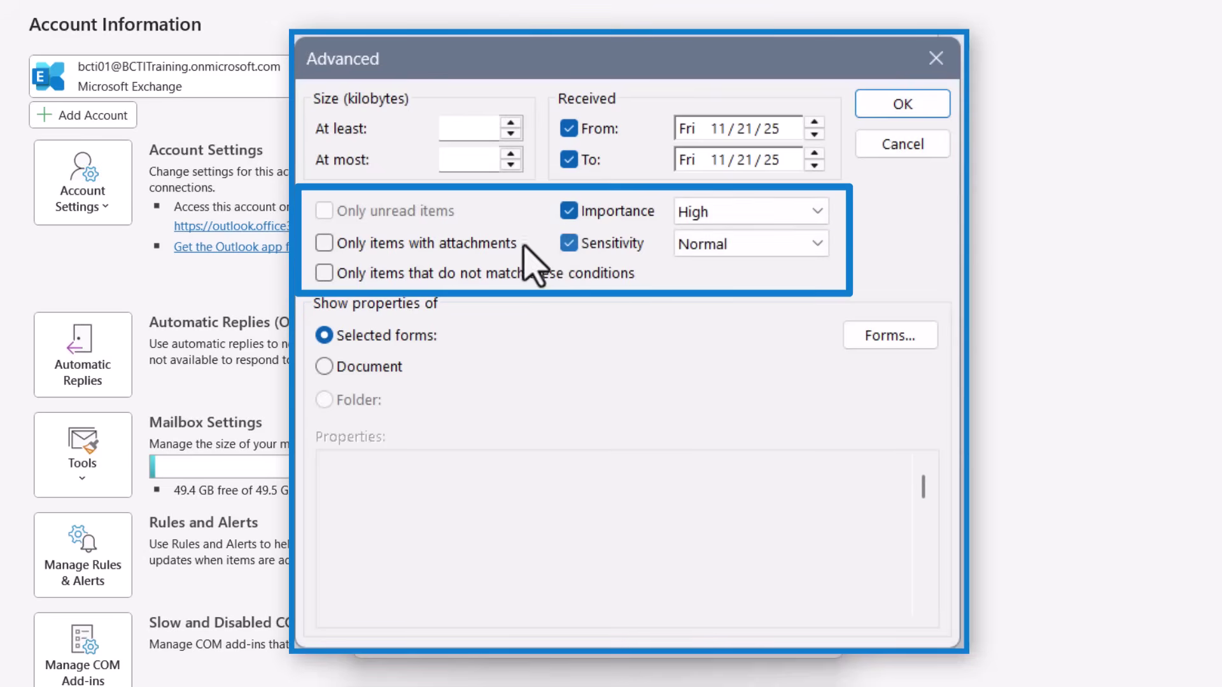
click(323, 243)
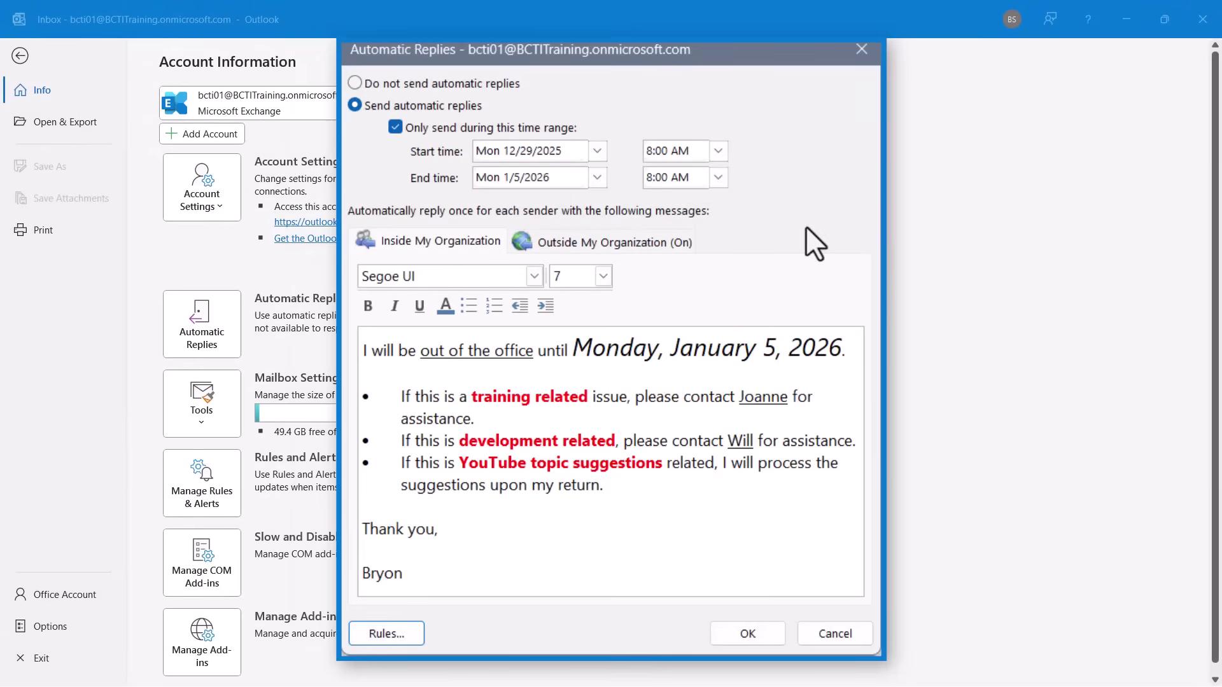
Step: Check the Outside My Organization reply, return inside, then add a new reply rule
click(671, 243)
click(491, 239)
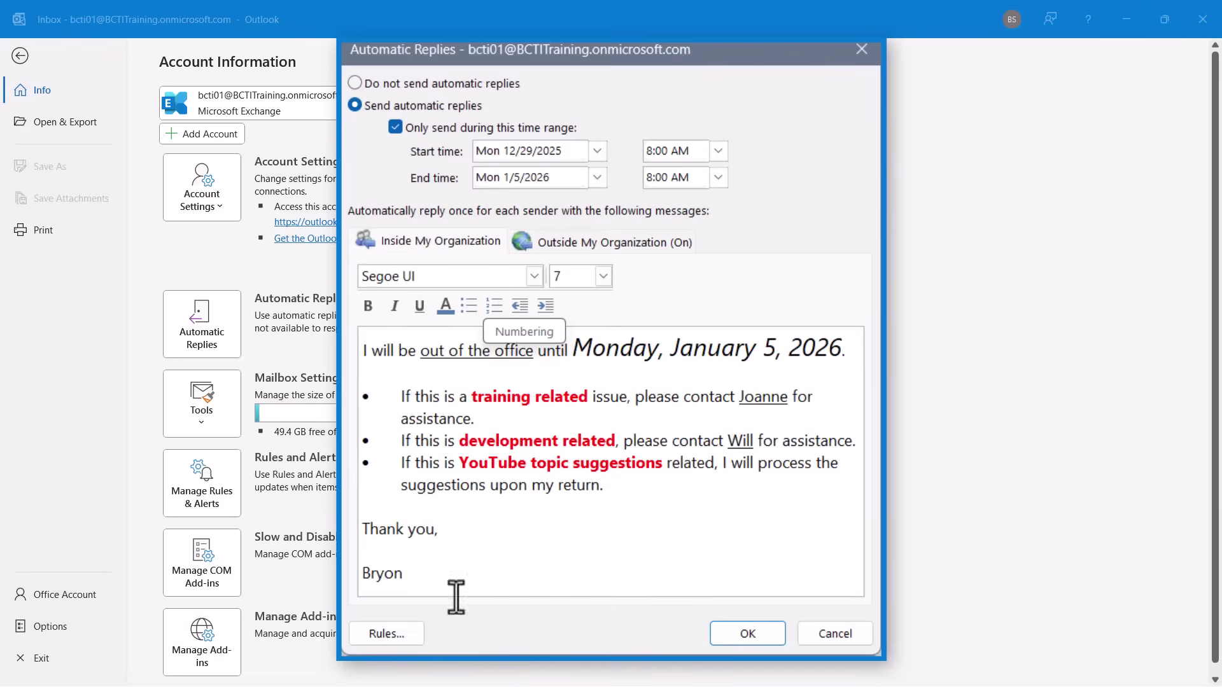
click(400, 635)
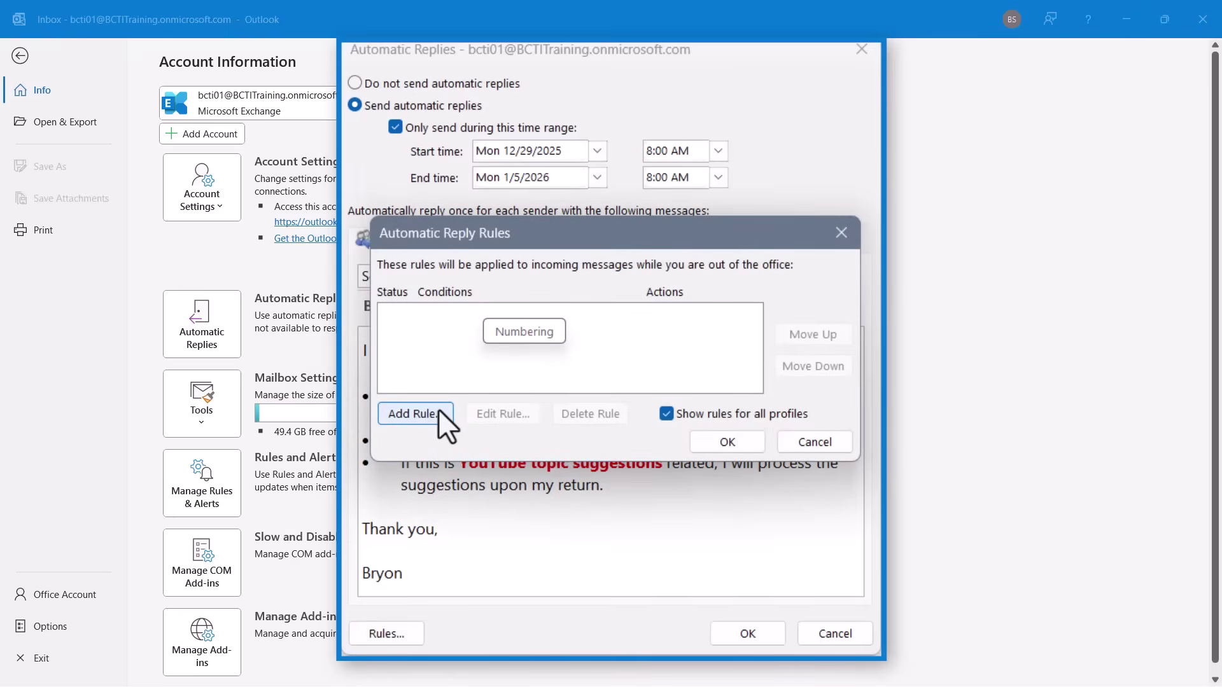
click(439, 411)
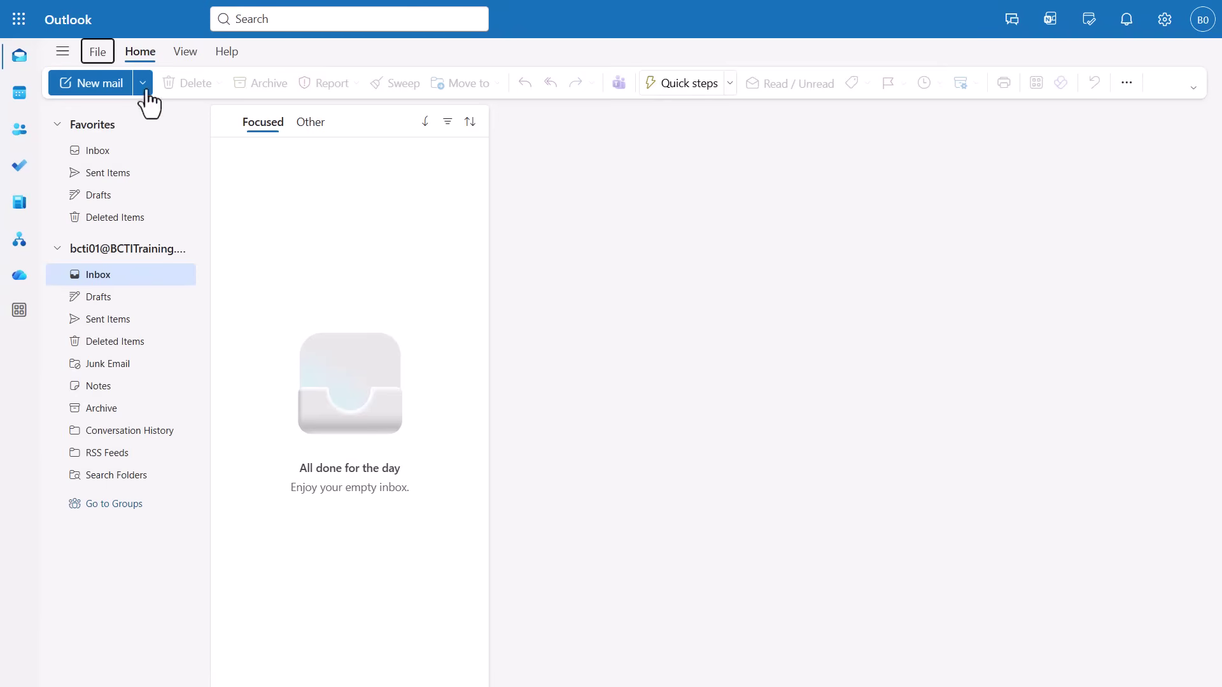
Step: Under Settings > Account > Automatic replies, switch replies on and check 'Send replies only during a time period'
click(102, 54)
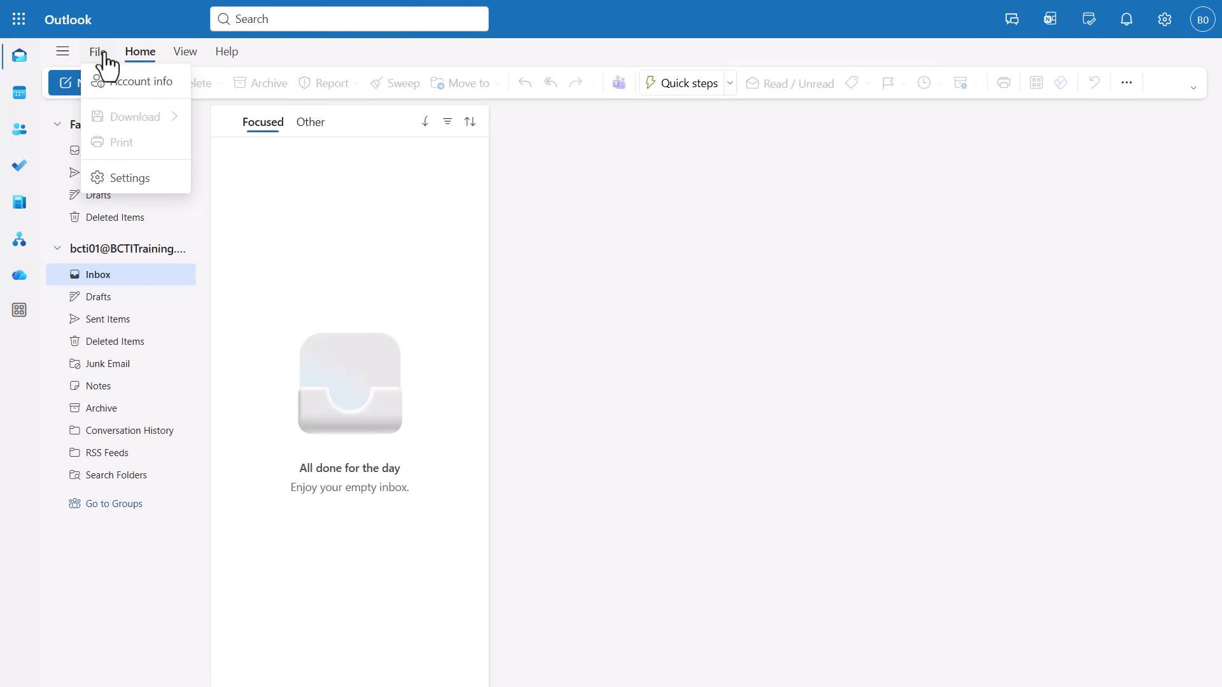
click(113, 178)
click(172, 117)
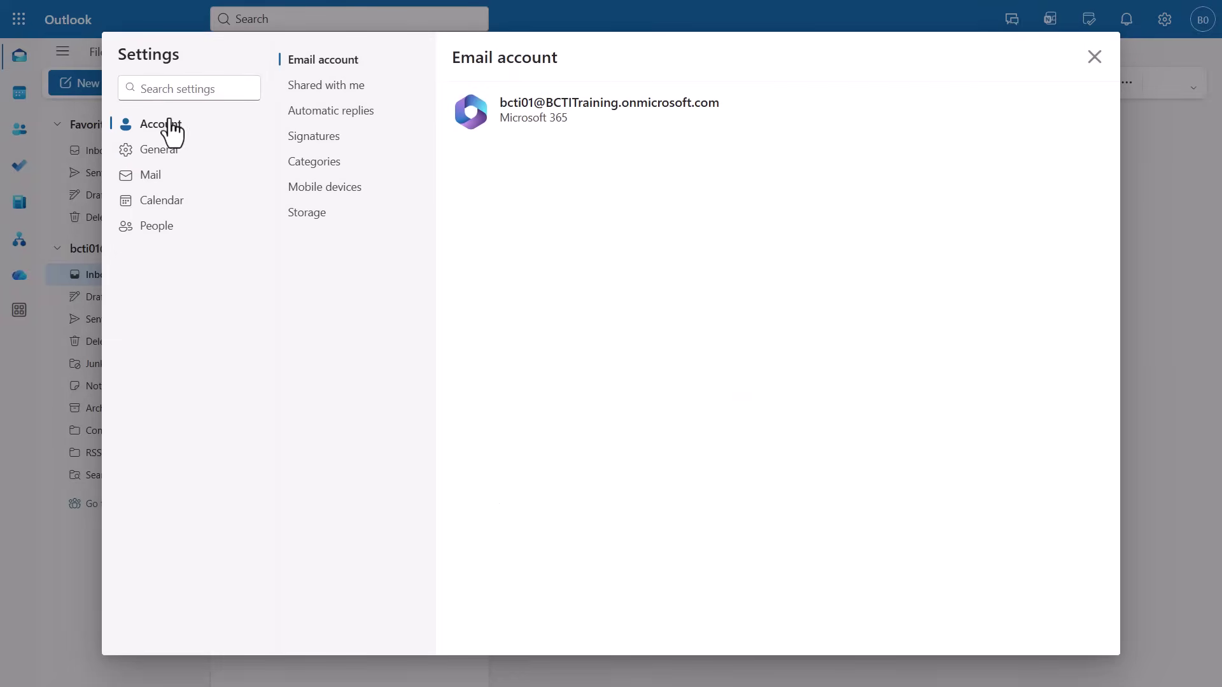
click(334, 112)
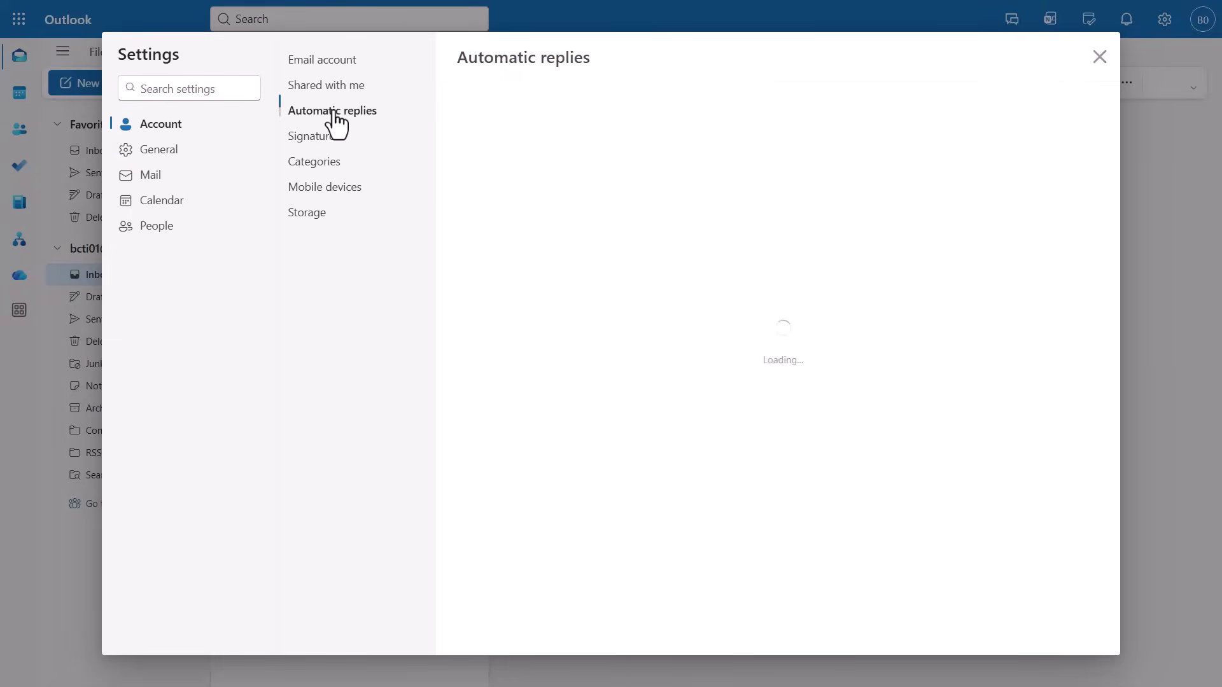
click(474, 152)
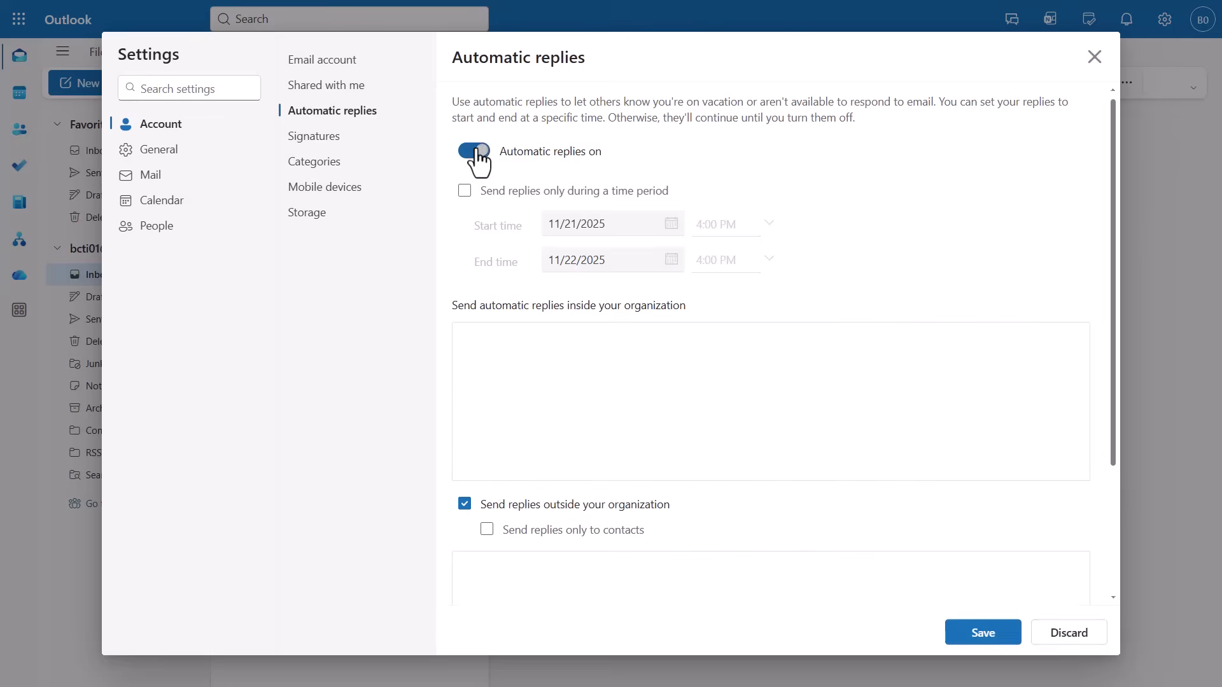
click(465, 192)
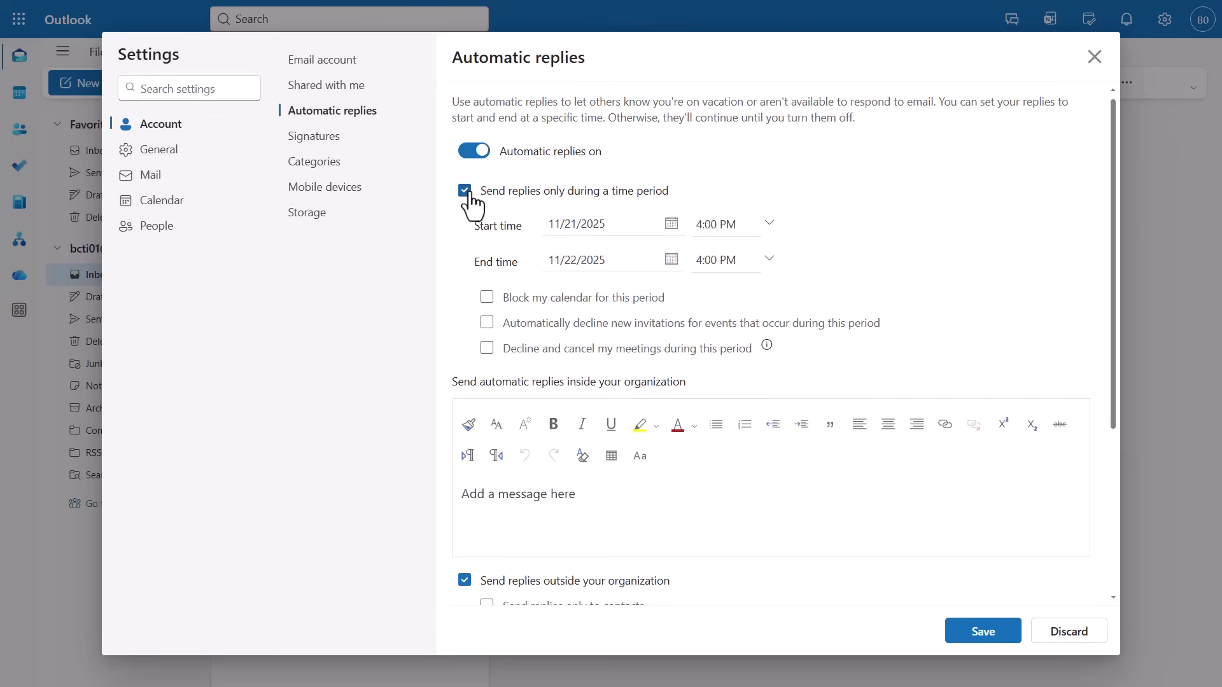
drag(1111, 124, 1105, 83)
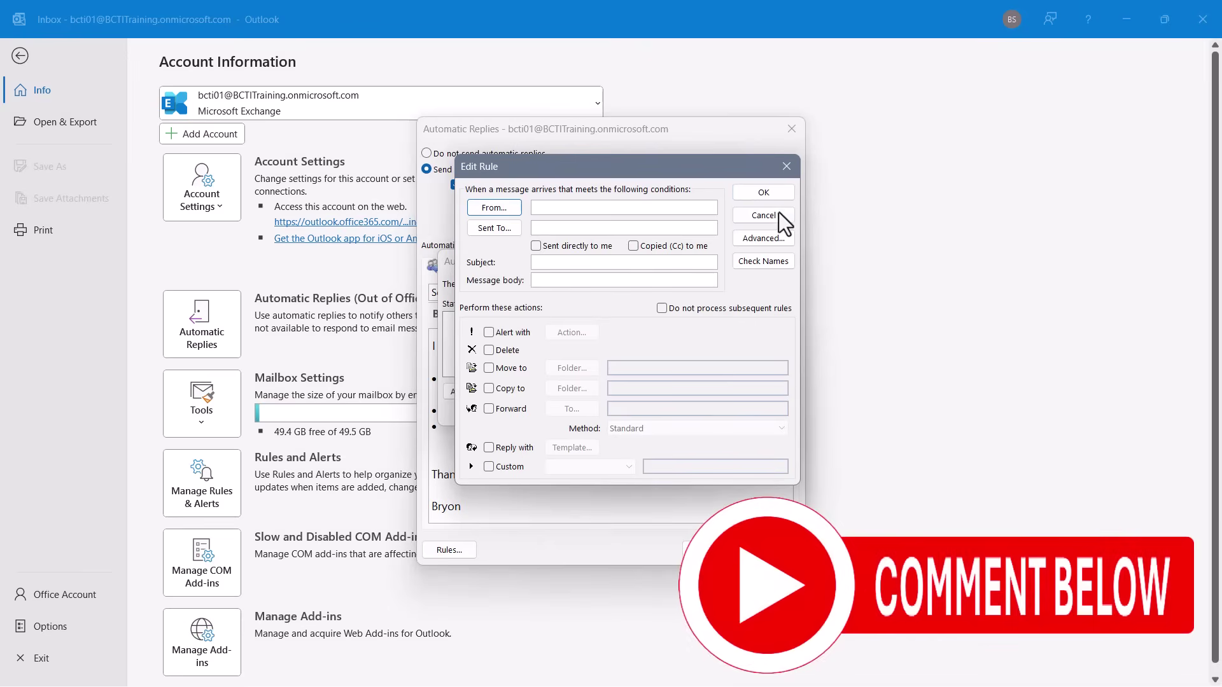
click(778, 214)
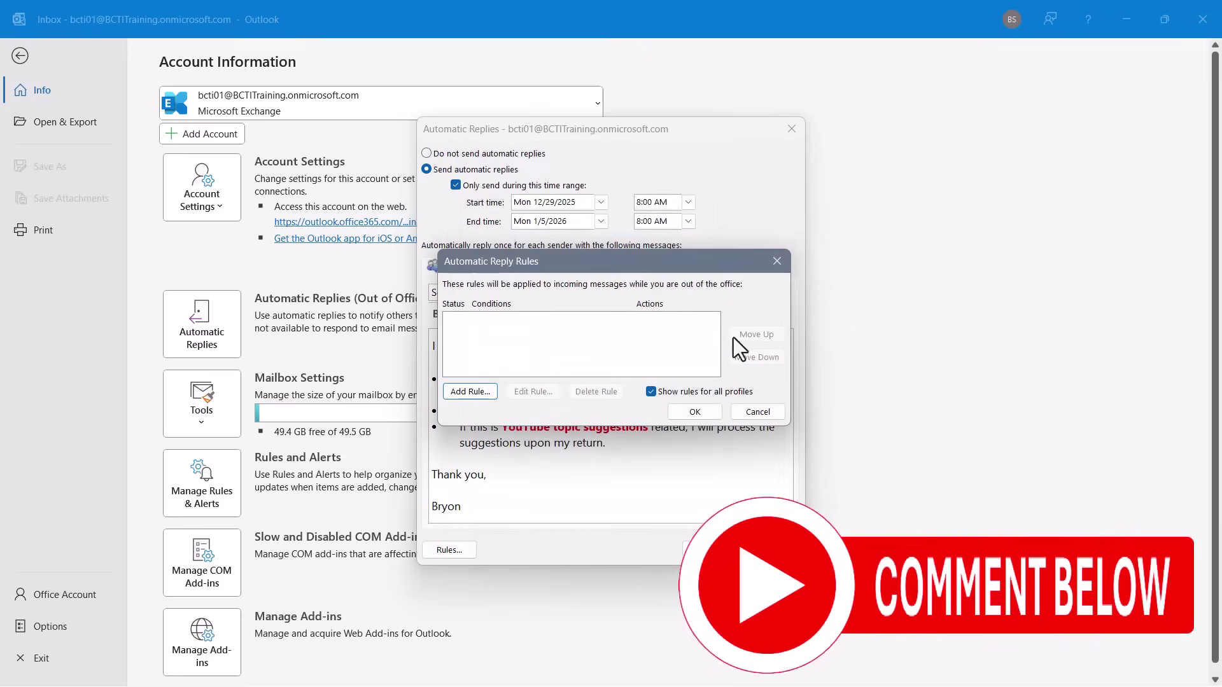
click(750, 417)
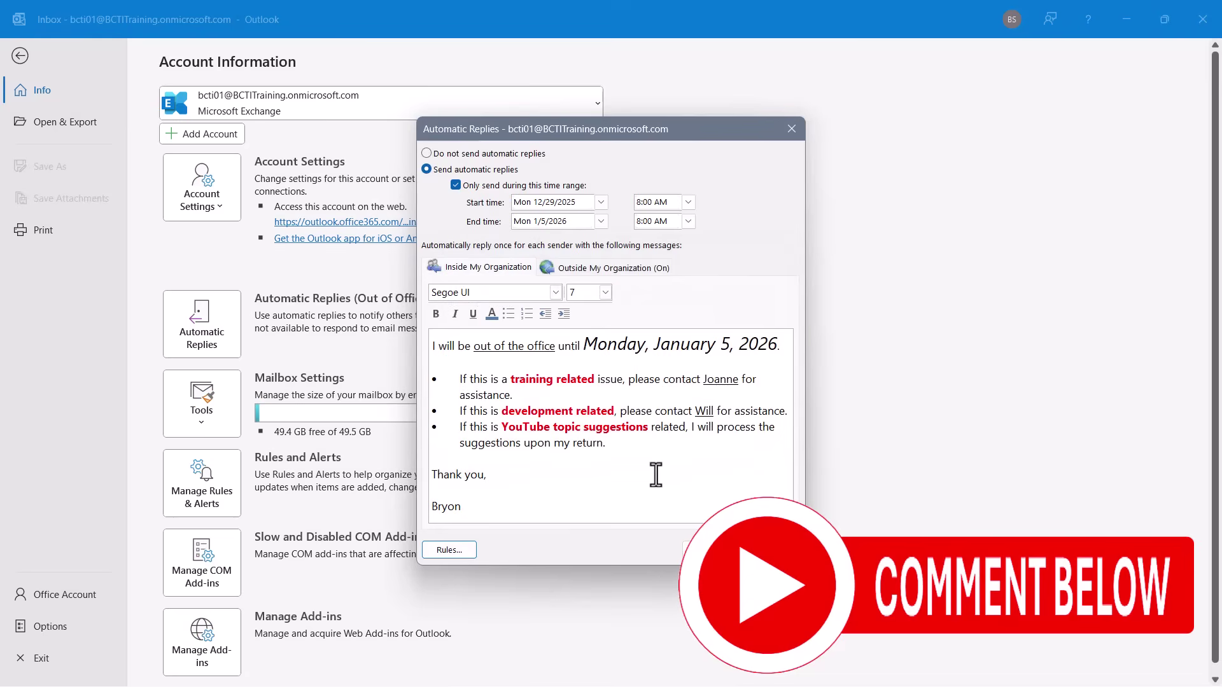
click(470, 546)
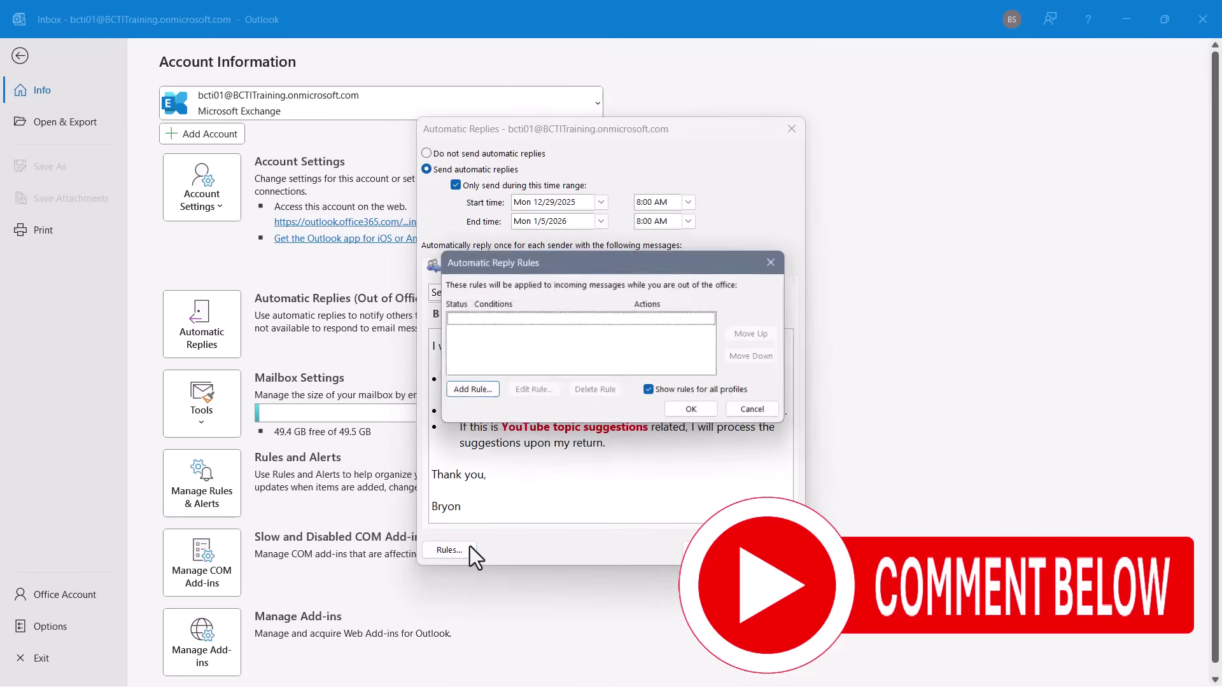
click(468, 392)
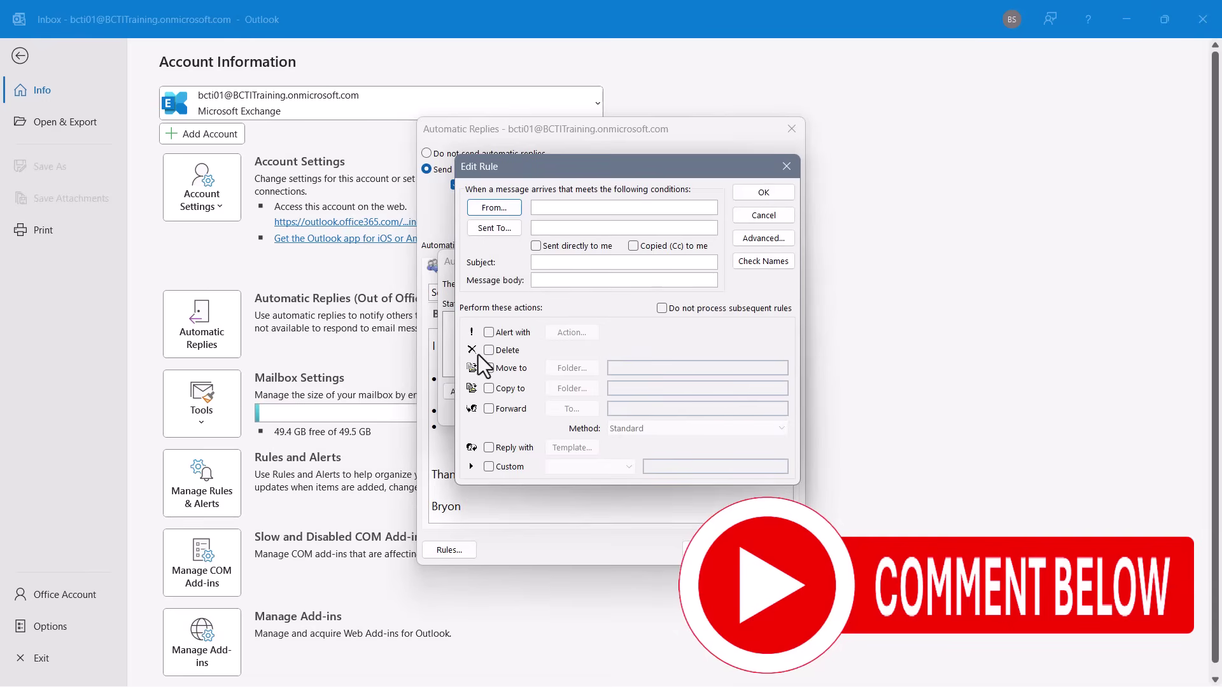